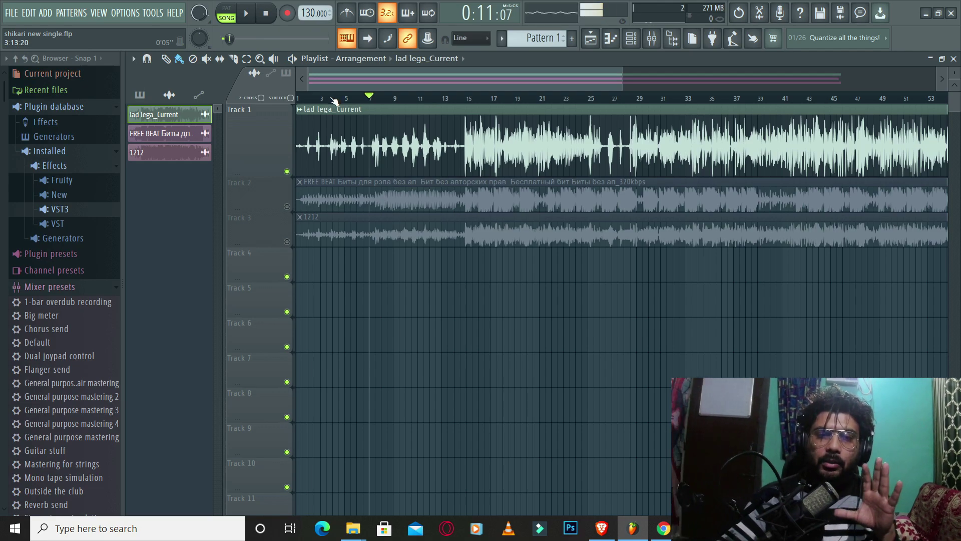
Play a short vocal-free time selection in bar 1 of the playlist to hear the background noise
scroll(334, 101, up, 2)
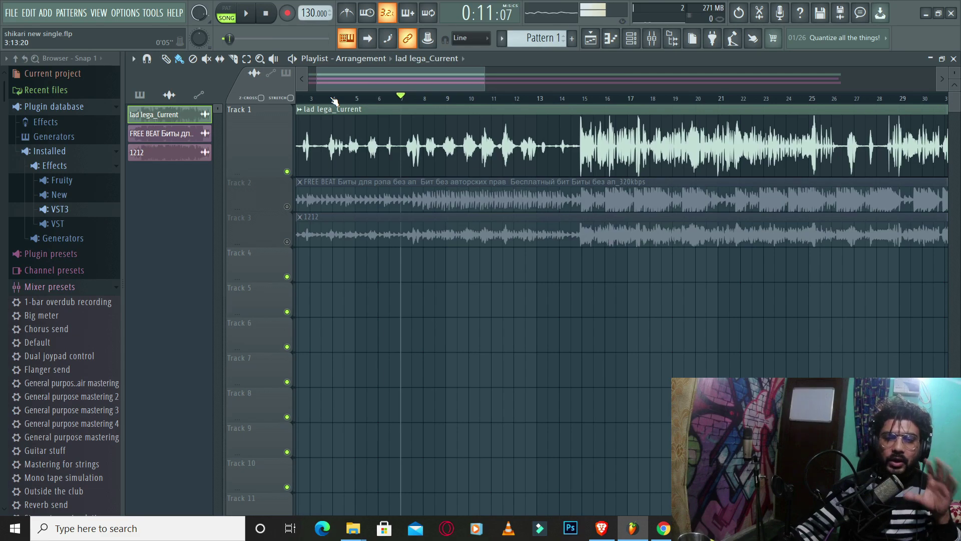
key(Home)
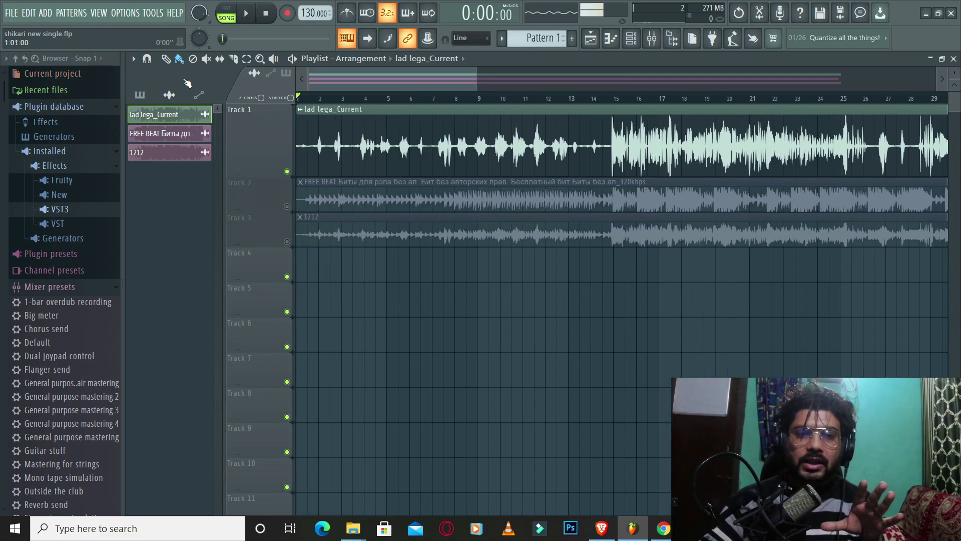
scroll(317, 100, up, 4)
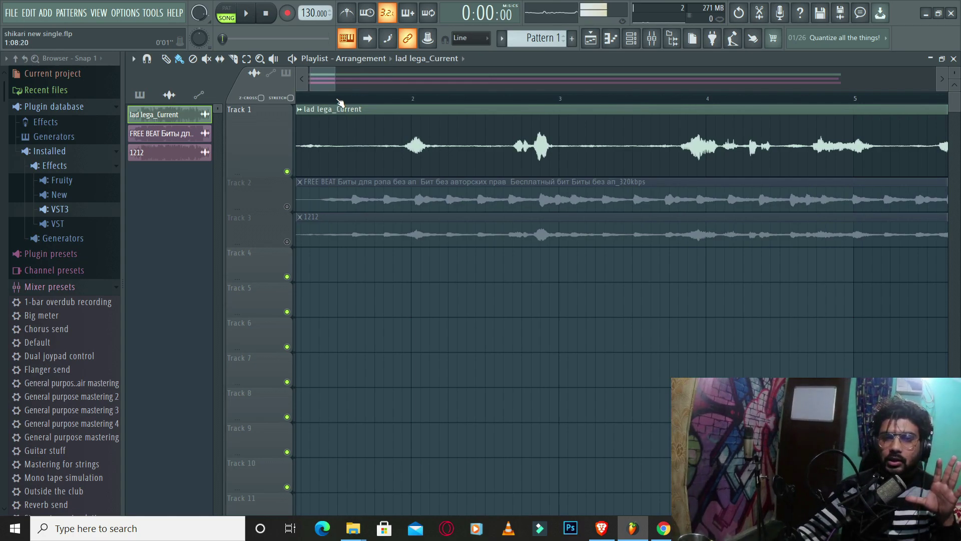
drag(339, 99, 378, 106)
key(space)
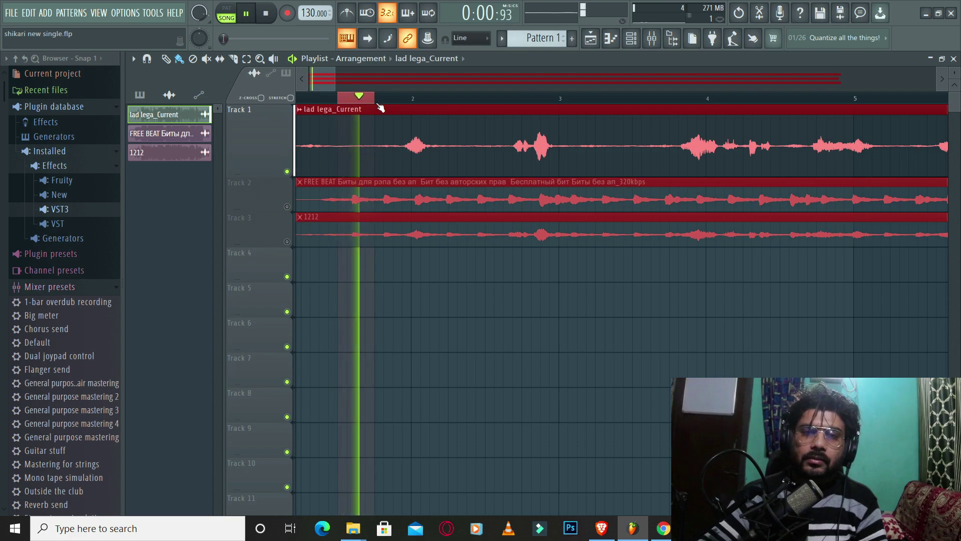
key(space)
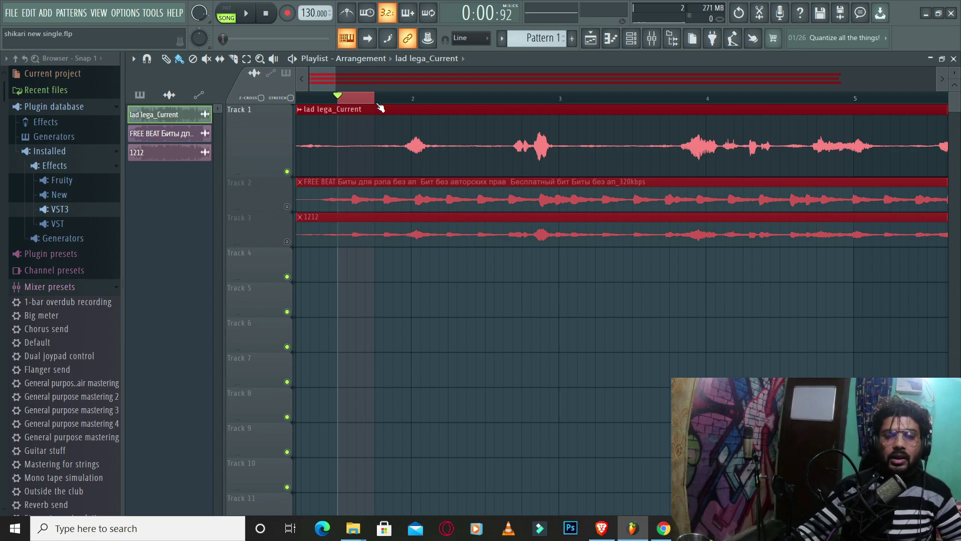
Set a time selection from about bar 6.6 to 9.8 and play it back to hear the noise between the vocals
scroll(376, 107, down, 2)
scroll(375, 107, down, 2)
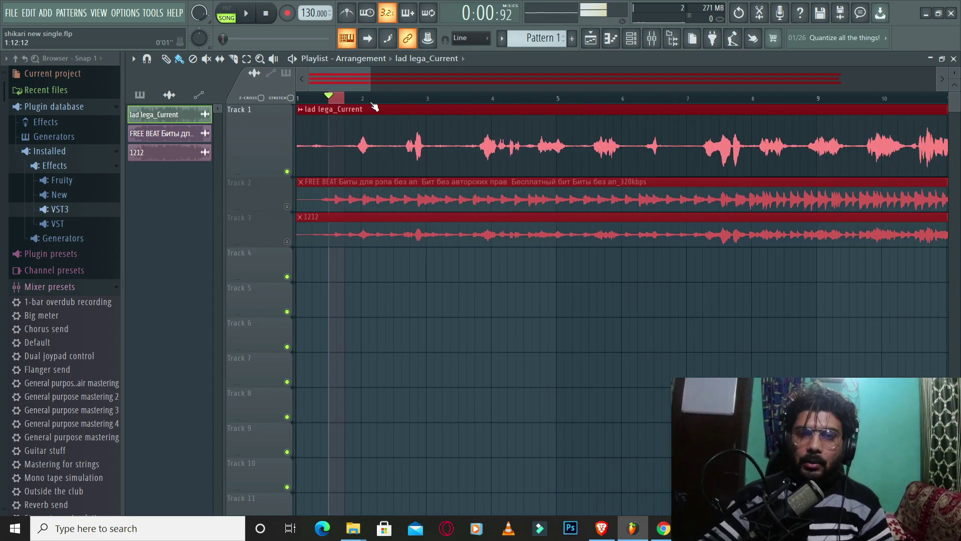
drag(328, 100, 802, 114)
drag(802, 99, 641, 134)
key(space)
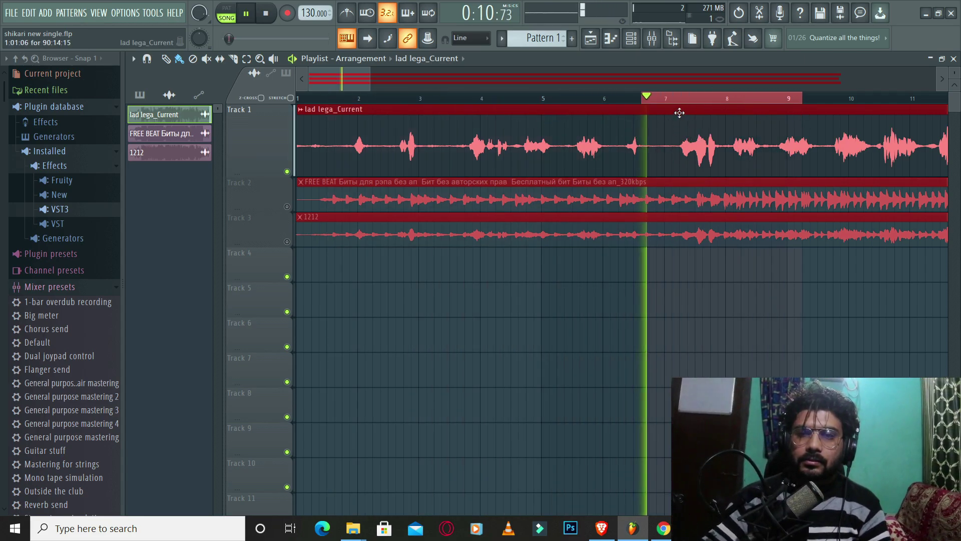
scroll(688, 104, down, 2)
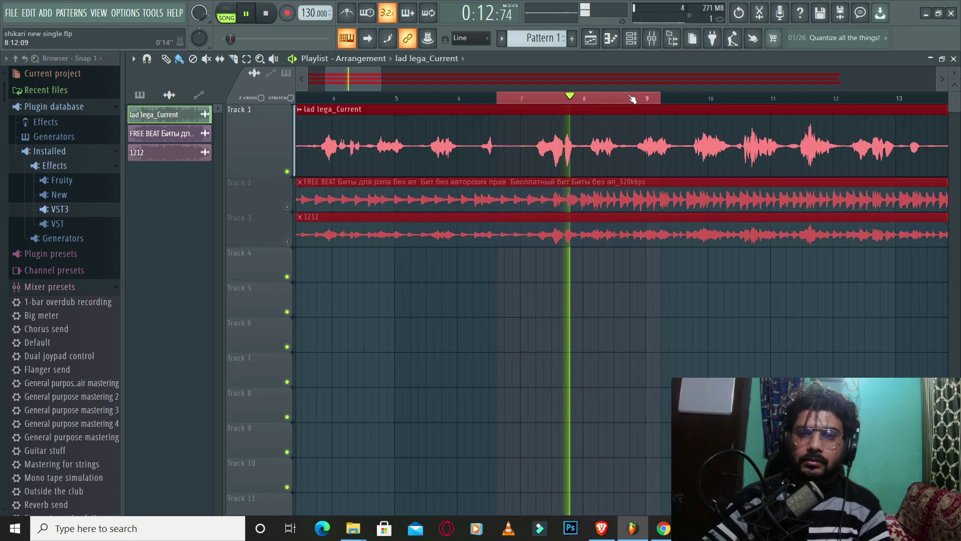
scroll(656, 100, up, 3)
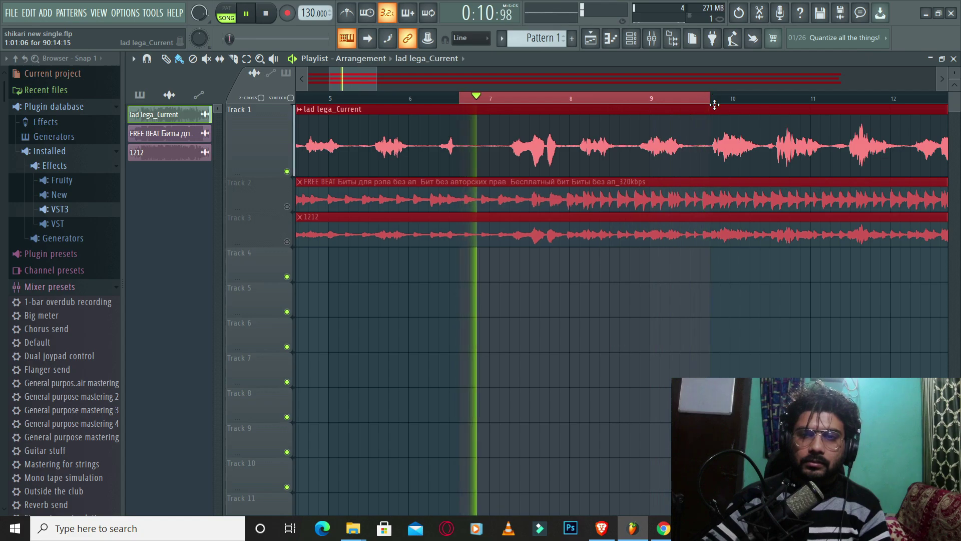
key(space)
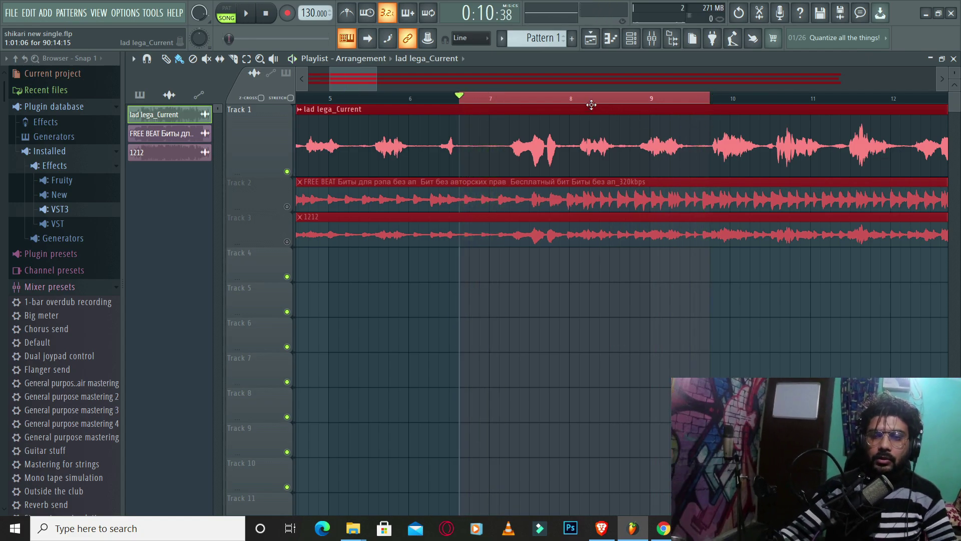
key(space)
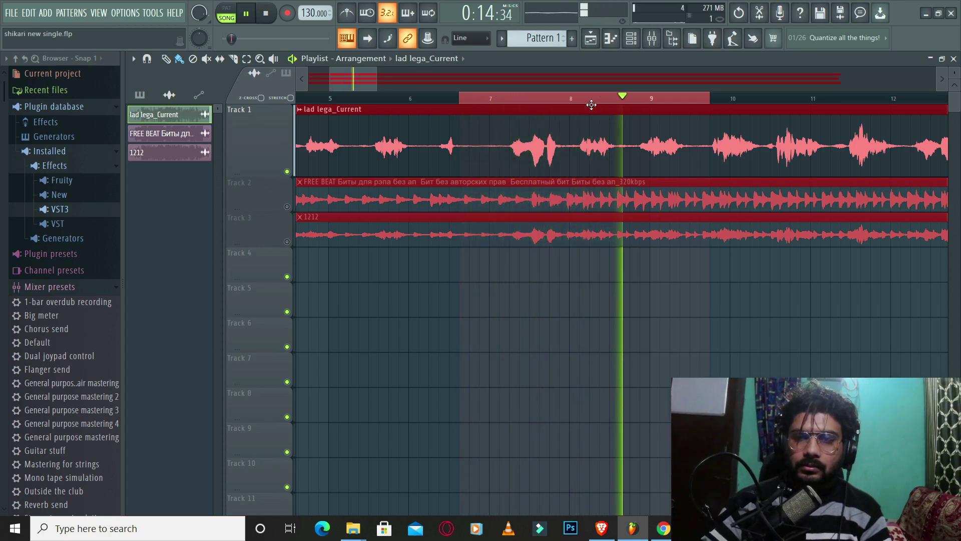
key(space)
Clear the playlist's time selection and deselect all clips
scroll(600, 101, down, 2)
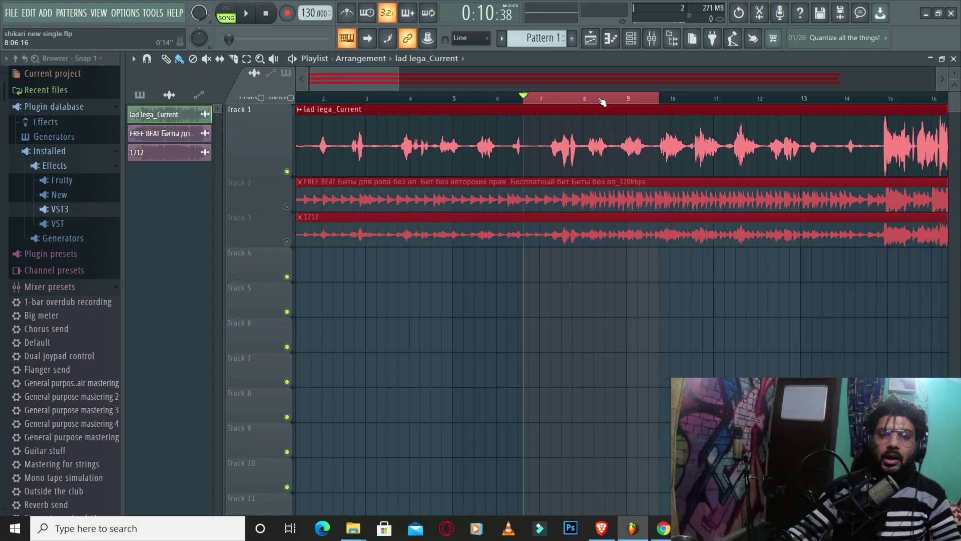
drag(601, 101, 164, 101)
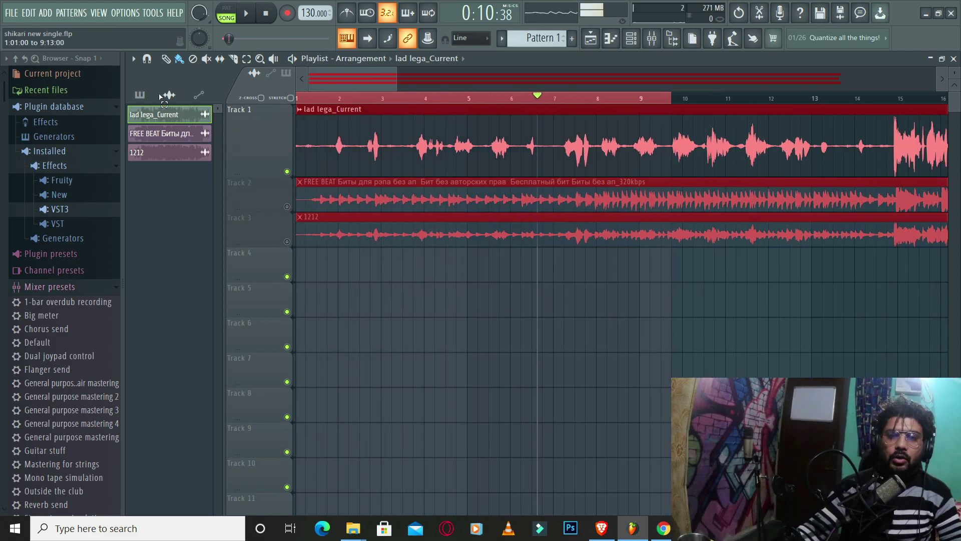
click(665, 99)
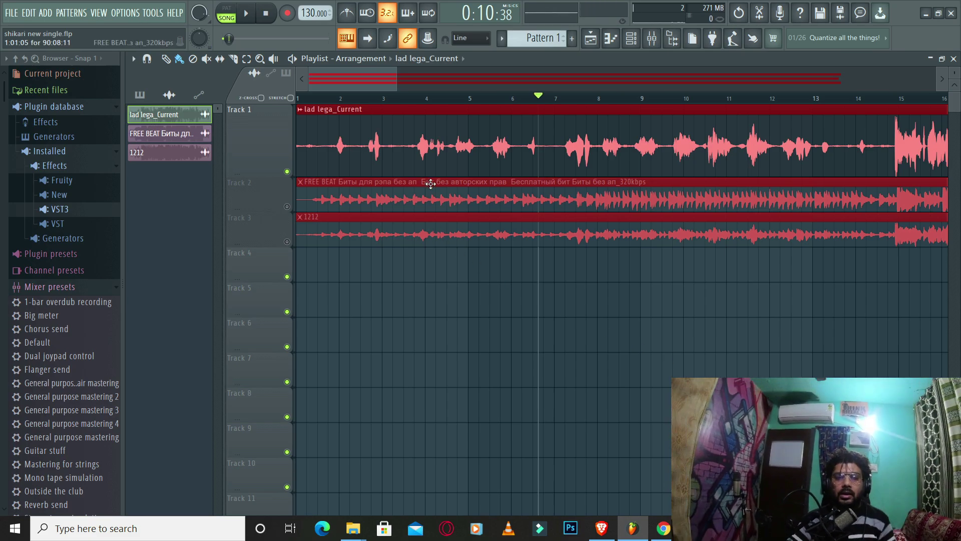
click(450, 294)
Open the lad lega_Current clip's sample in the audio editor
double_click(435, 140)
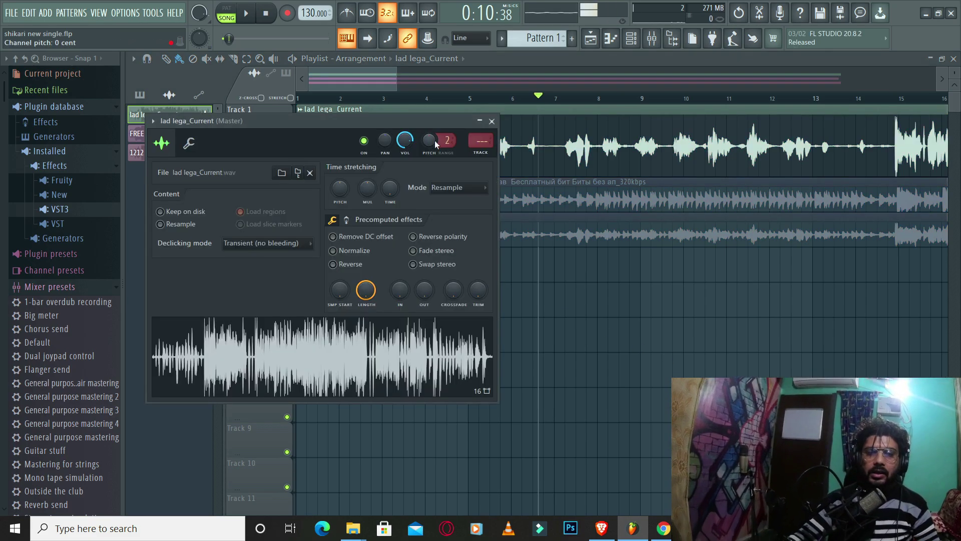
right_click(328, 341)
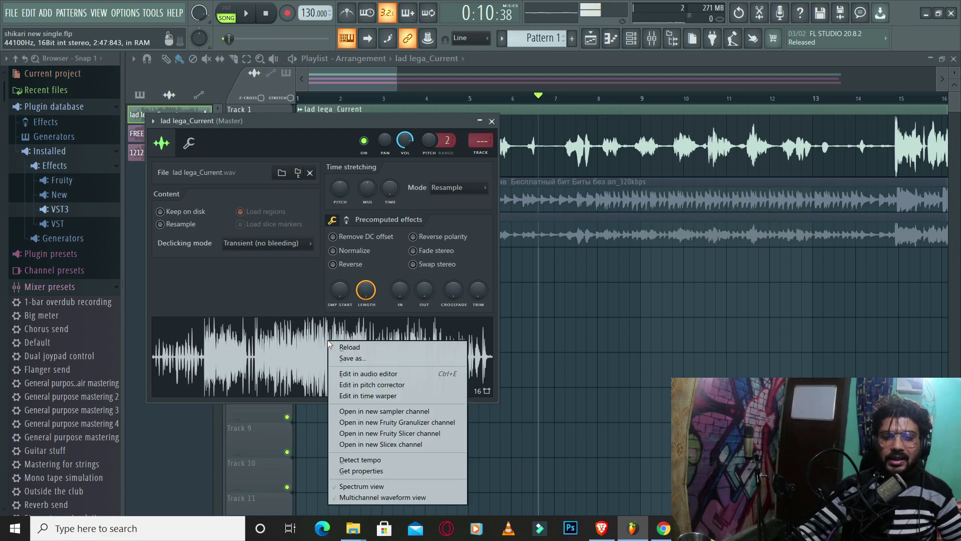
click(378, 374)
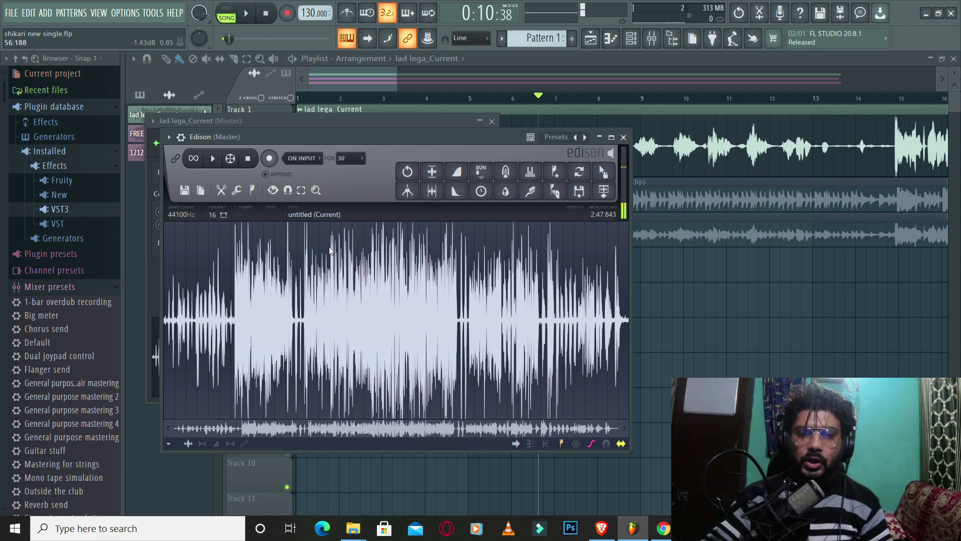
Select a noise-only stretch from 0.870 to 1.350 near the start of the waveform and play it
scroll(176, 360, up, 5)
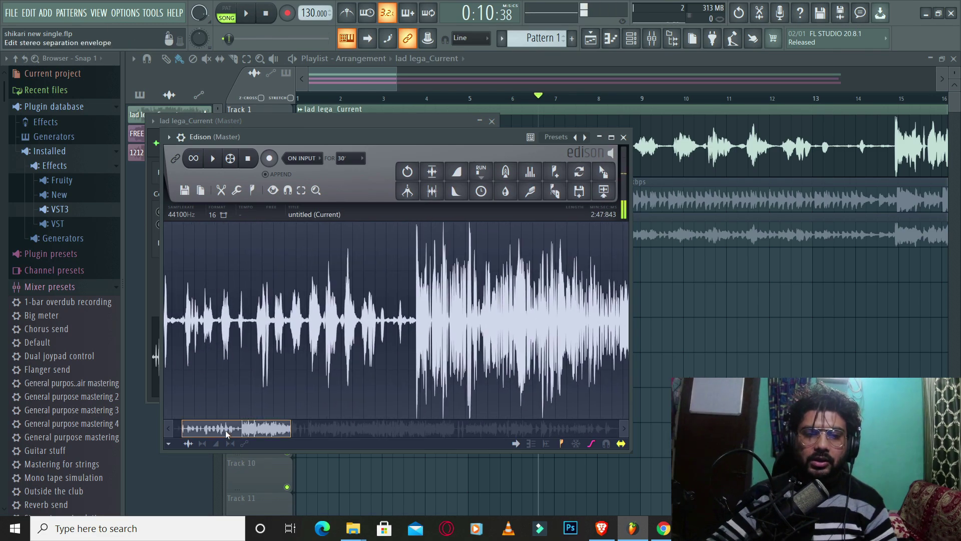
scroll(166, 355, up, 5)
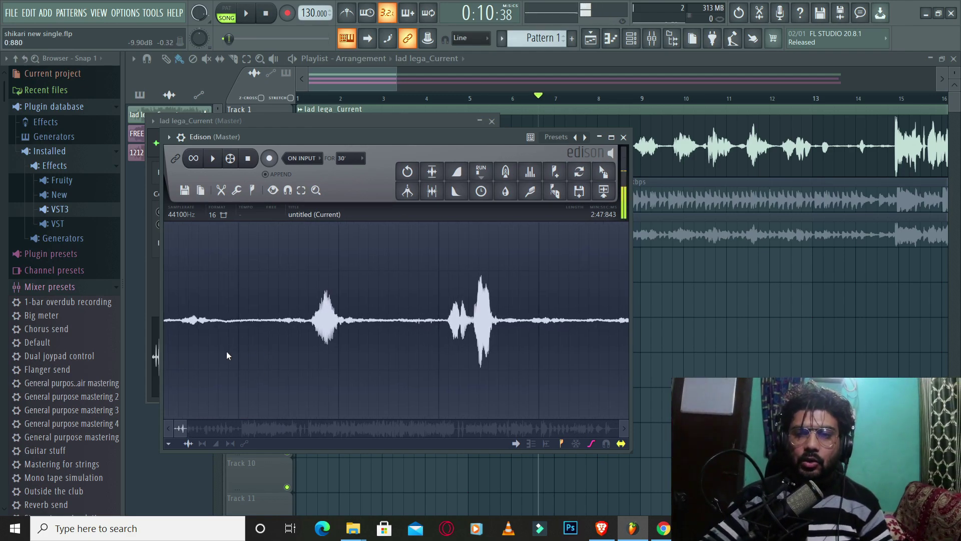
drag(226, 353, 245, 355)
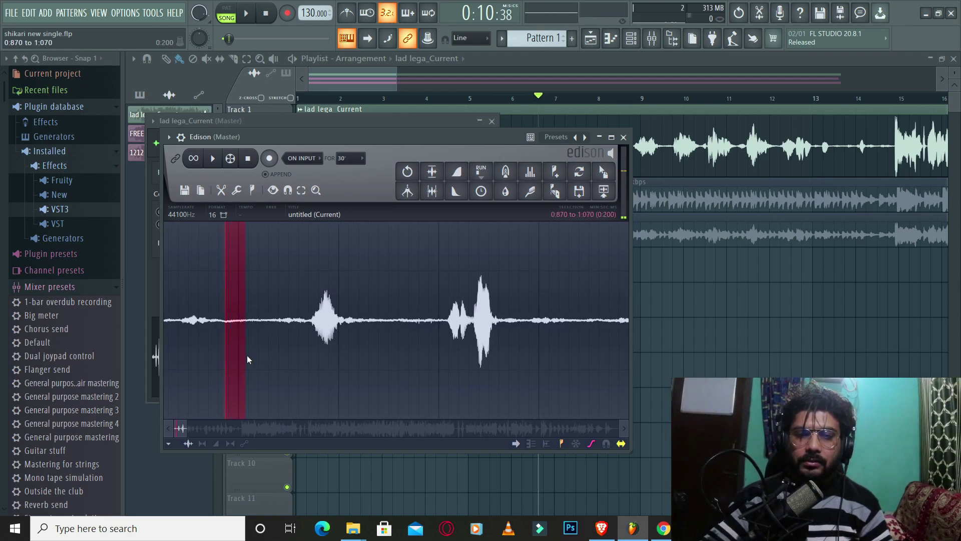
click(215, 159)
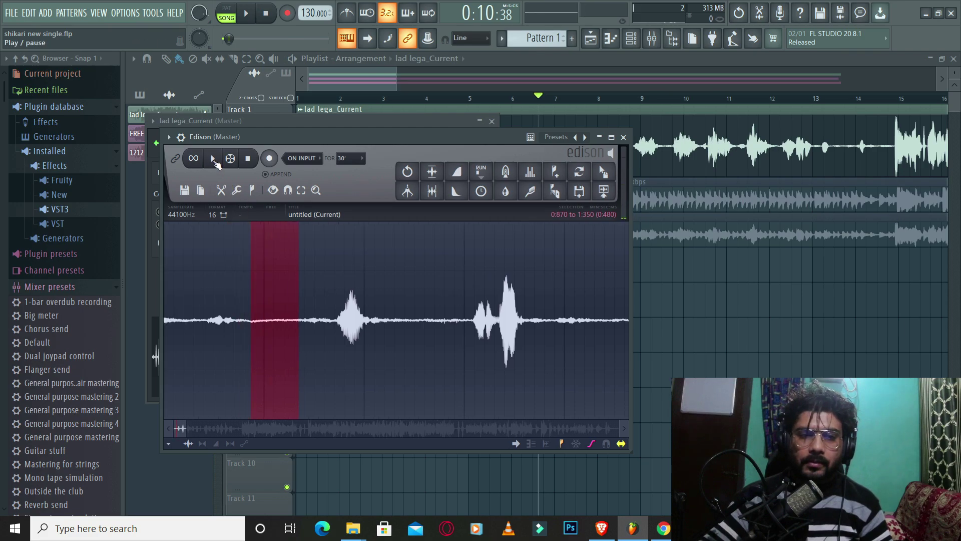
click(214, 159)
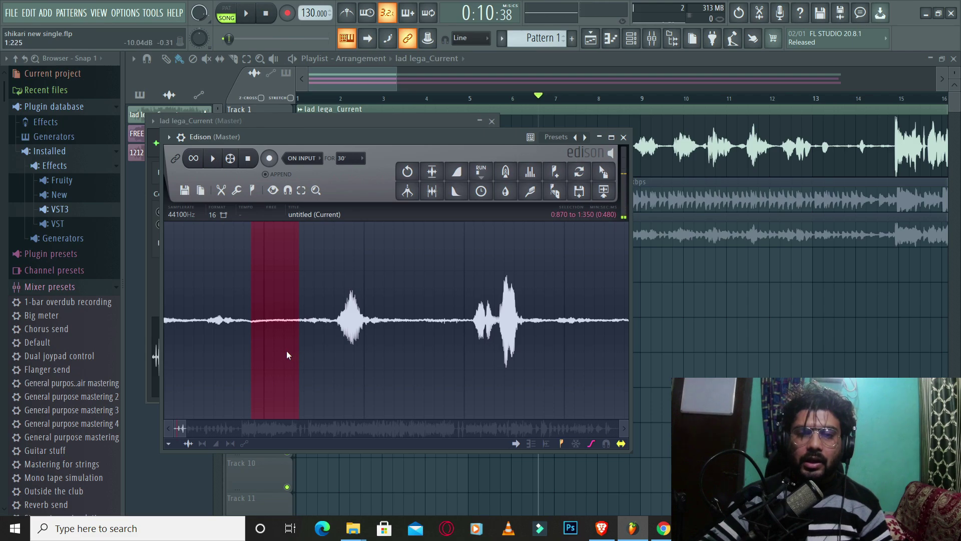
Adjust the selection to the noise-only stretch from 0.910 to 1.420 before the first word and play it
drag(251, 352, 166, 351)
drag(300, 359, 189, 360)
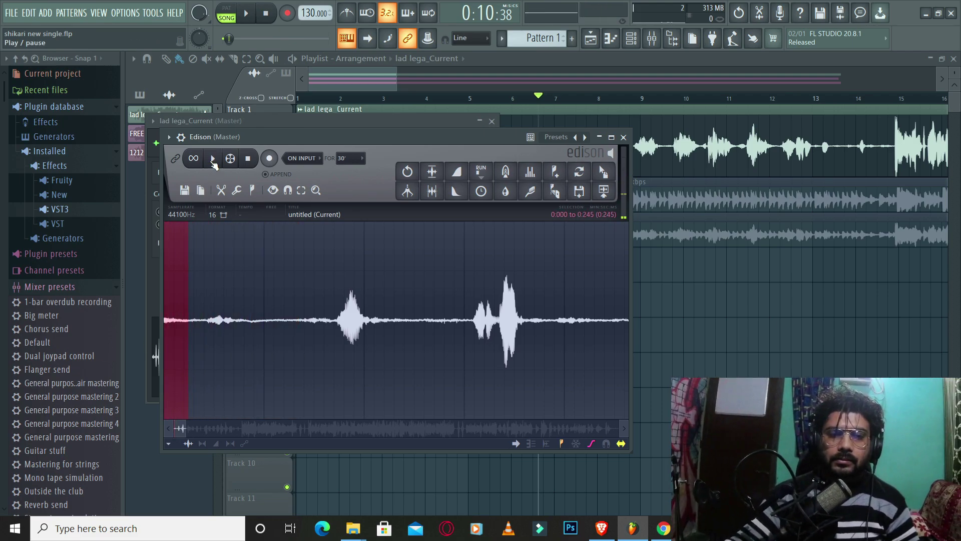
drag(188, 330, 330, 370)
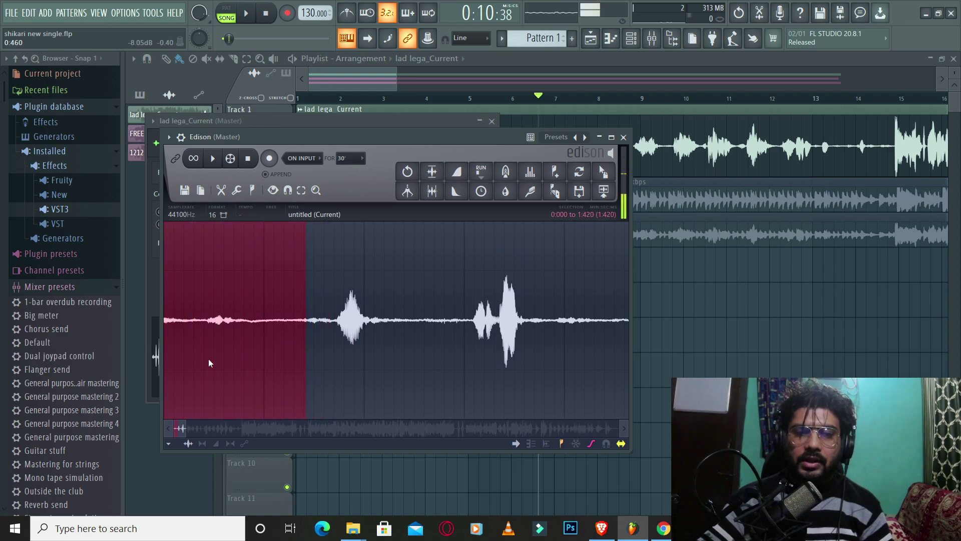
drag(208, 359, 251, 375)
click(218, 160)
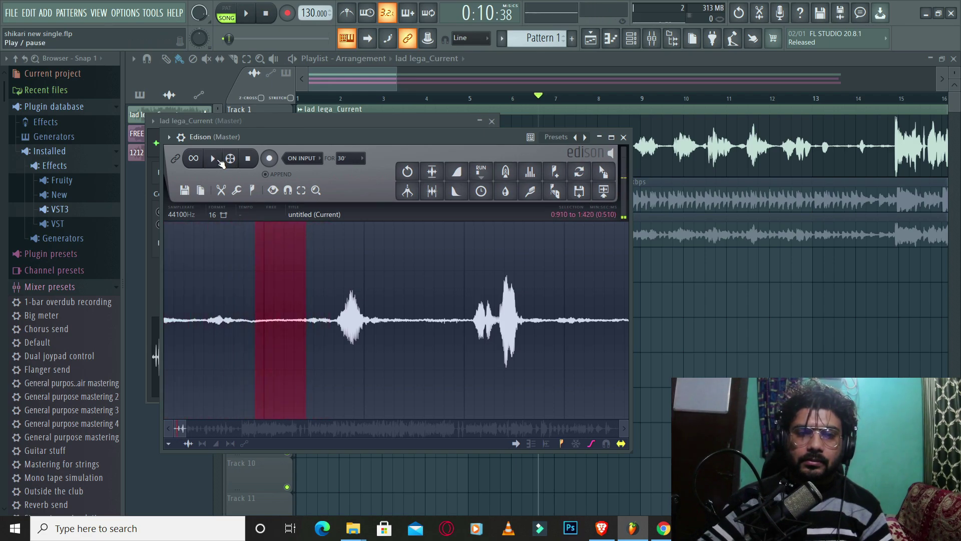
click(220, 162)
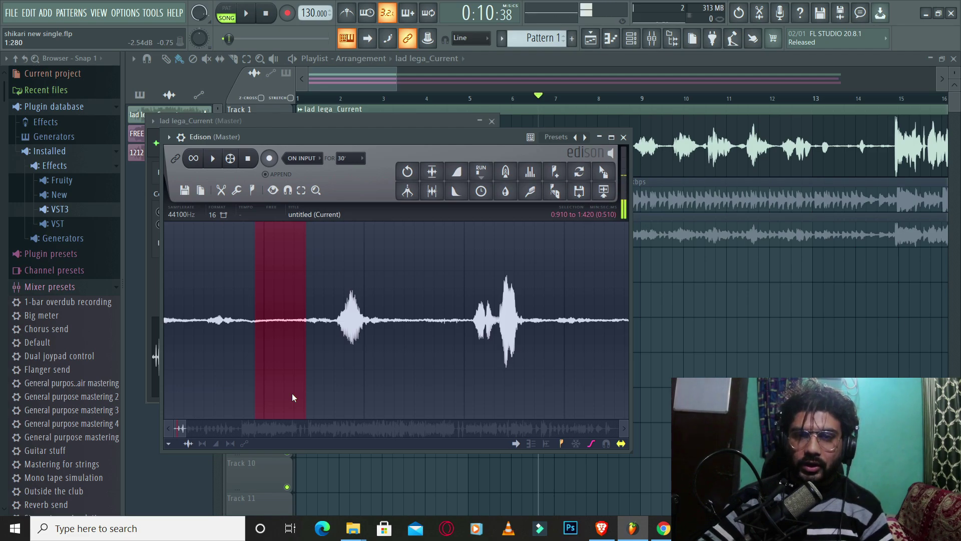
Acquire a noise profile from the selected stretch with the Clean up (denoise) tool
click(537, 195)
drag(453, 152, 355, 147)
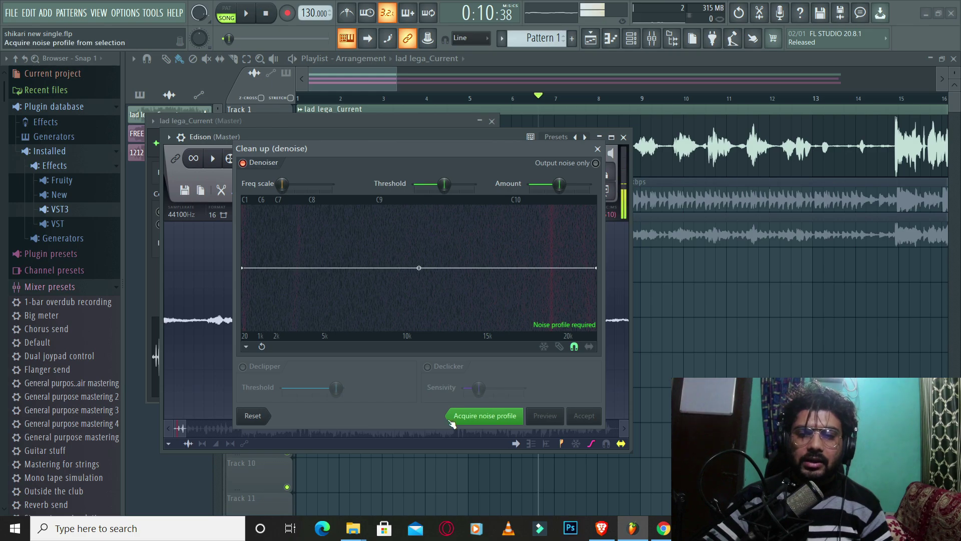
click(499, 418)
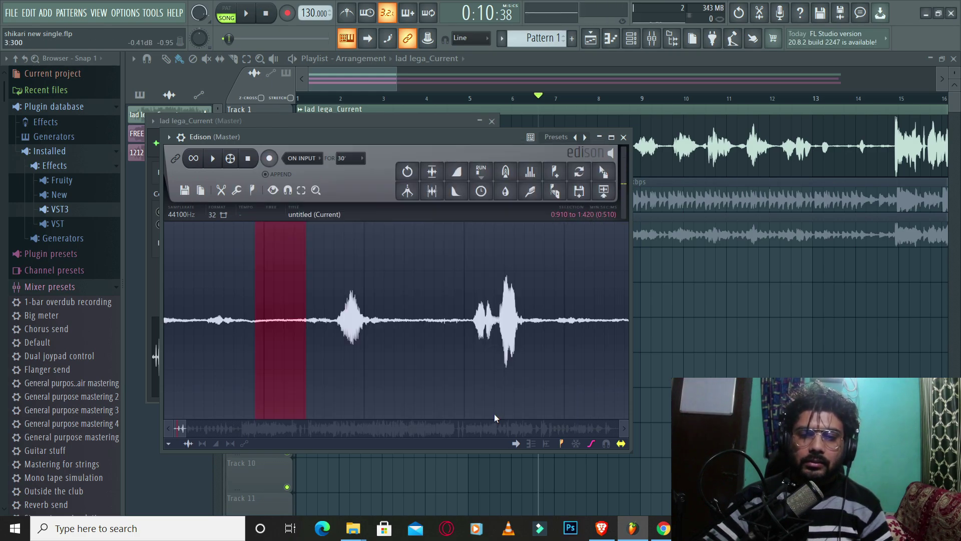
Extend the selection over the entire vocal recording, from 0.000 to 2:47.843
scroll(235, 296, down, 3)
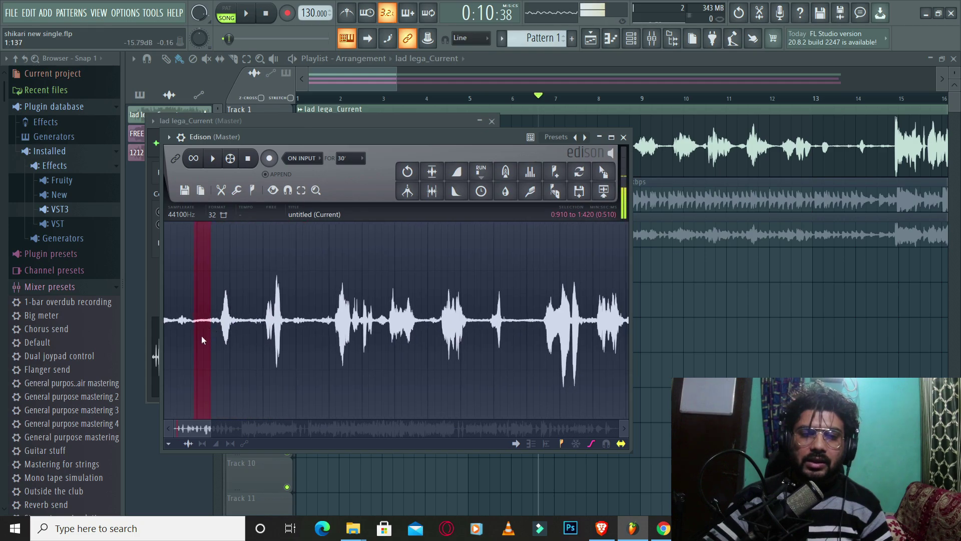
drag(201, 335, 187, 340)
scroll(193, 343, down, 3)
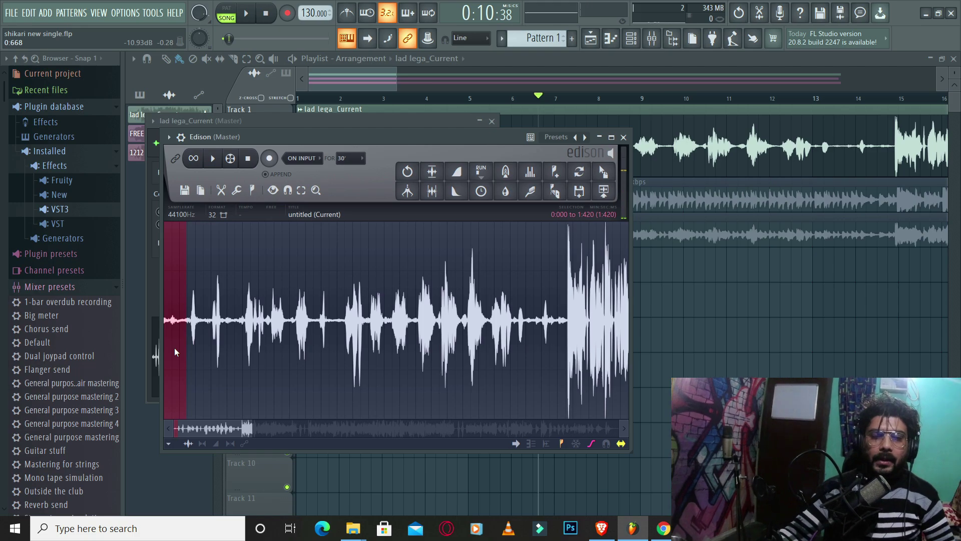
drag(186, 347, 392, 349)
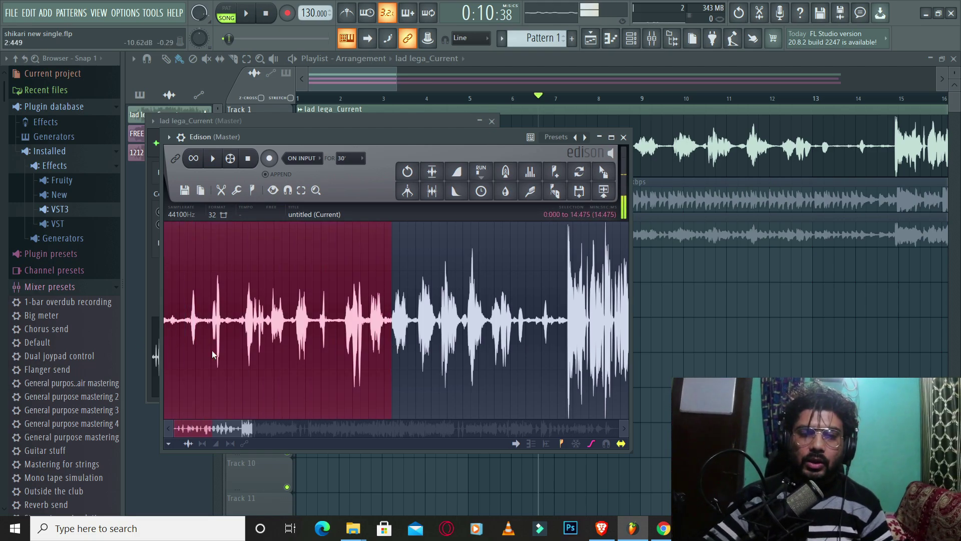
scroll(224, 351, down, 5)
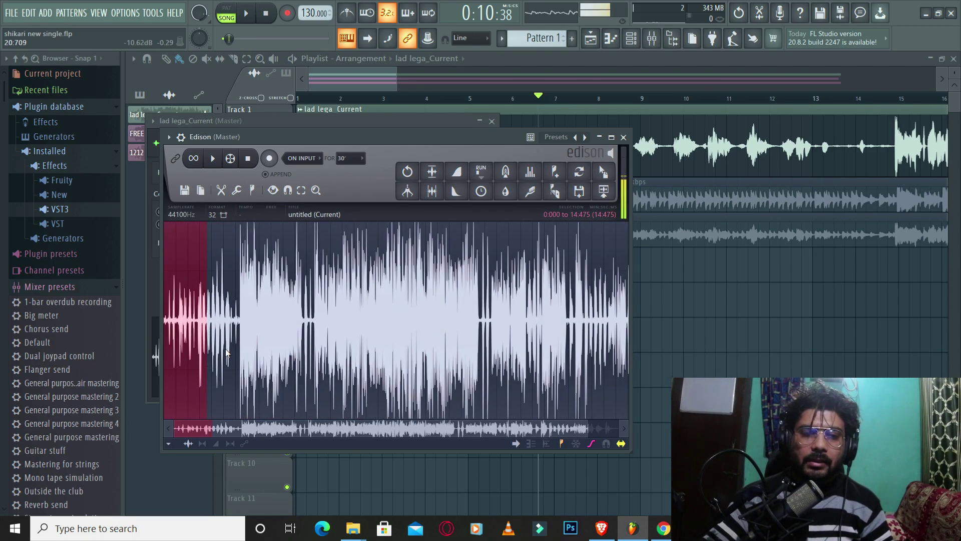
drag(193, 349, 687, 370)
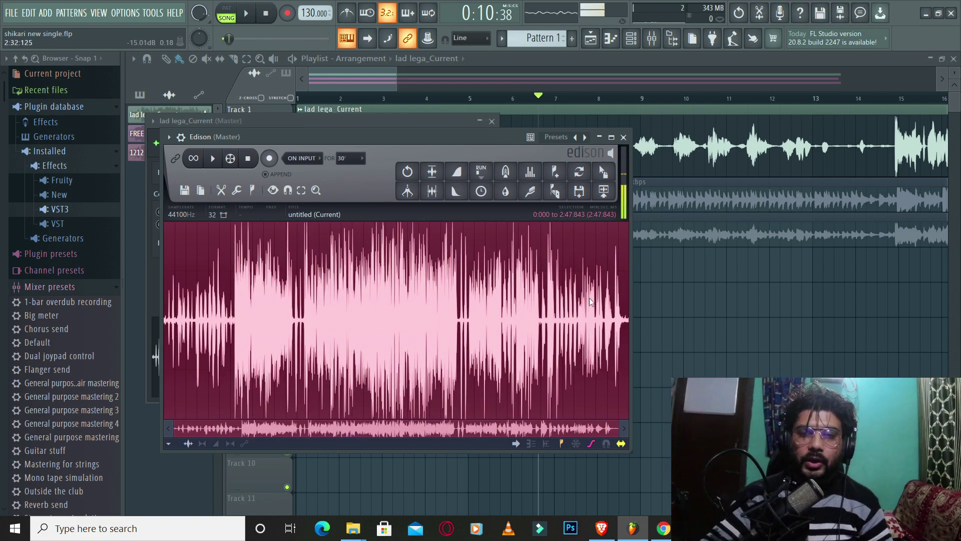
Preview the Clean up (denoise) result with the acquired noise profile and apply it to the entire vocal recording
click(530, 194)
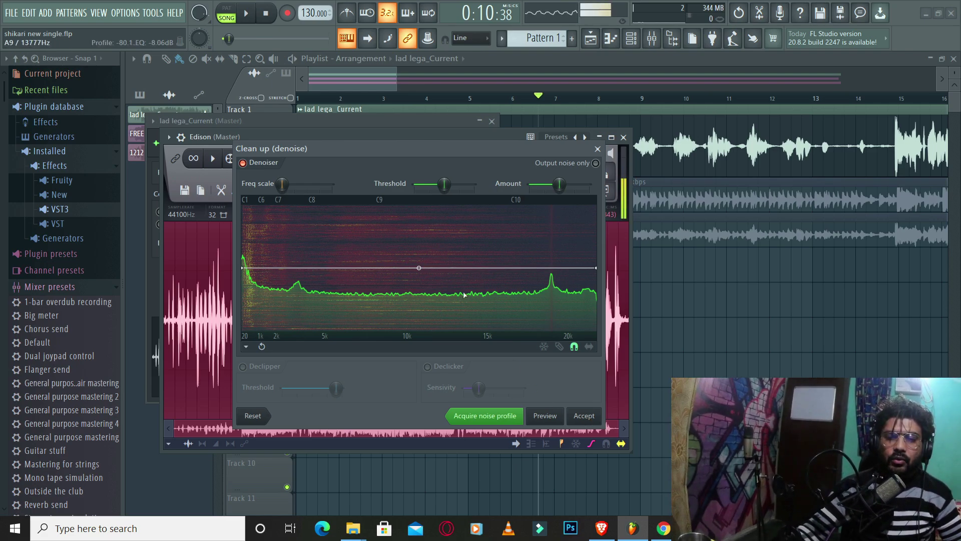
click(545, 416)
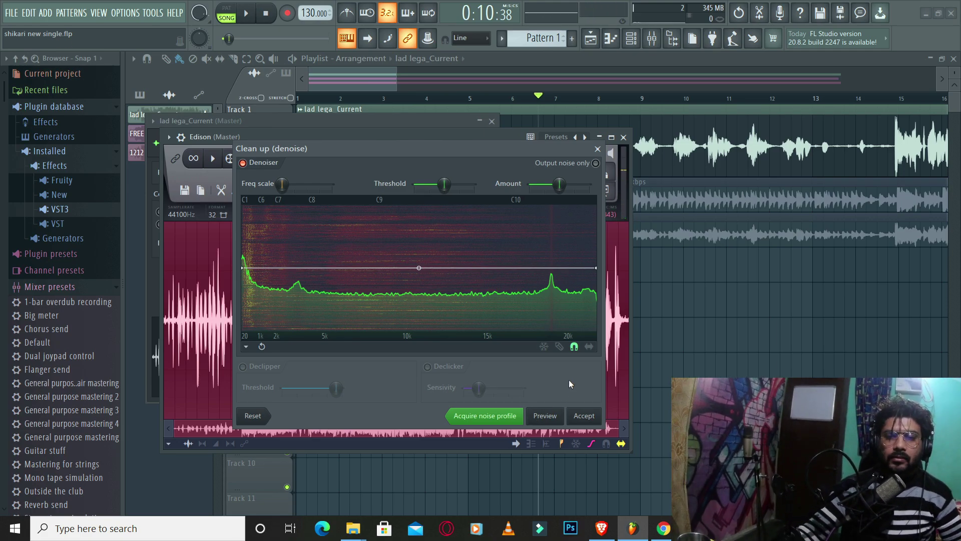
click(590, 419)
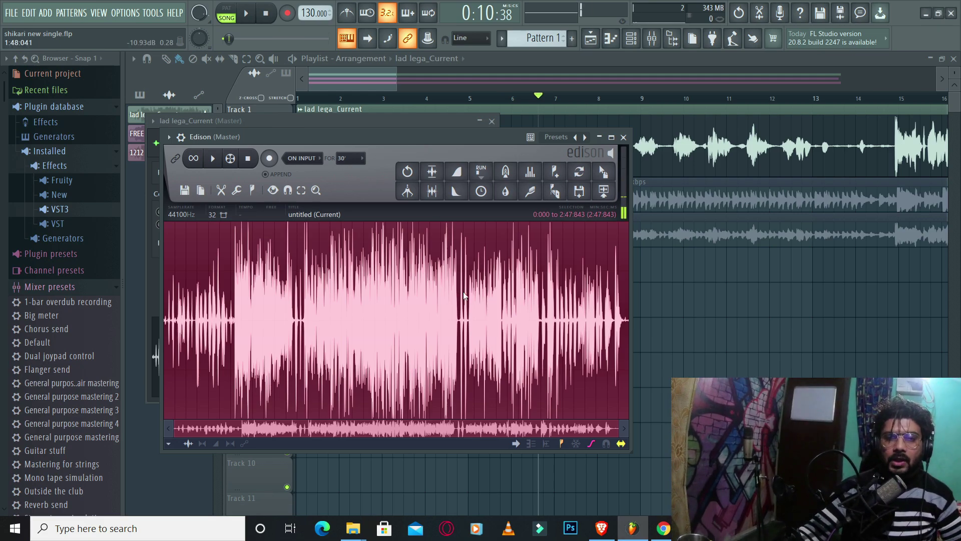
key(space)
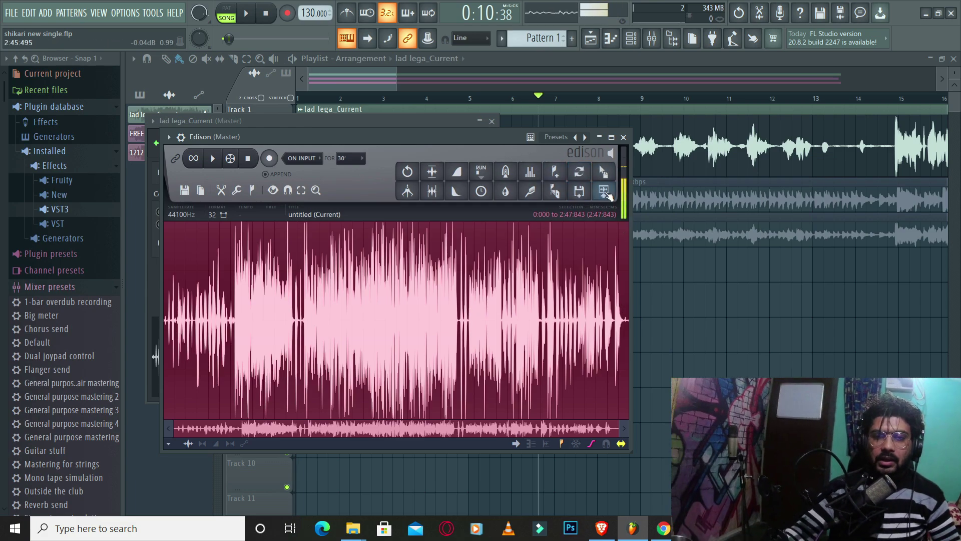
Place the denoised recording as an audio clip on Track 4 of the playlist and close the audio editor
drag(608, 195, 326, 264)
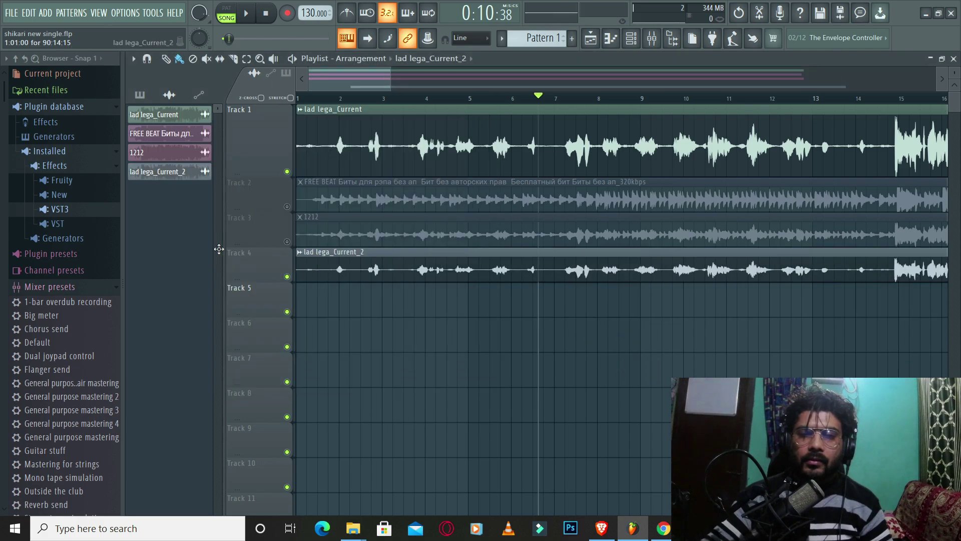
click(652, 39)
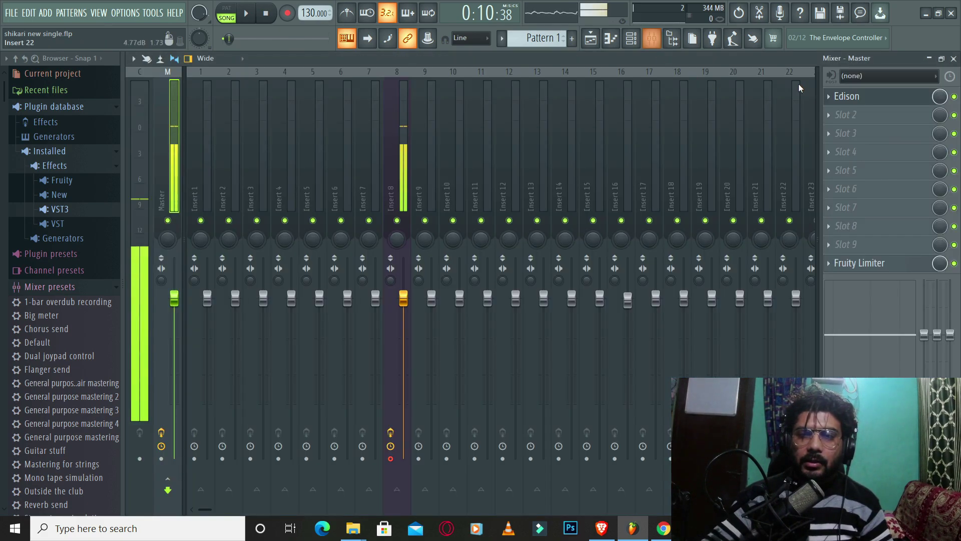
click(861, 98)
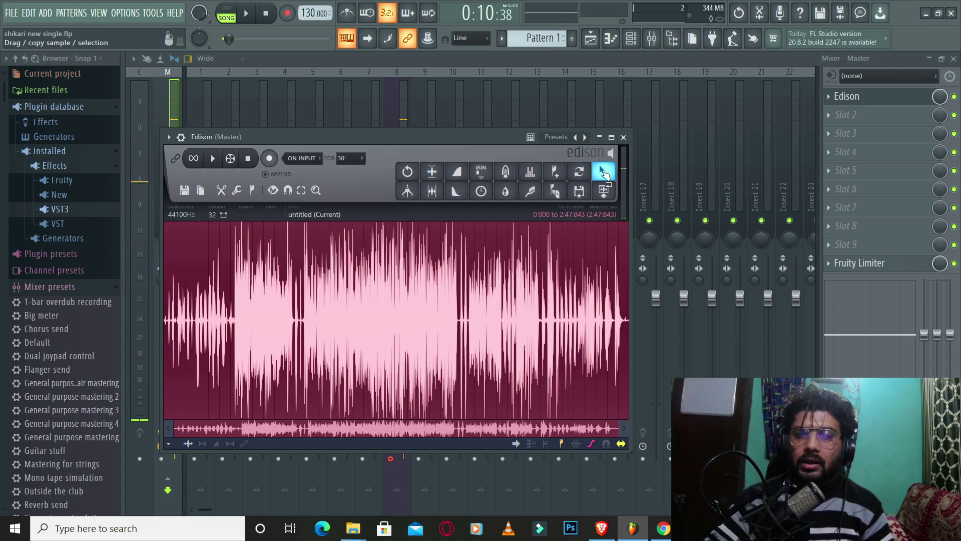
drag(604, 172, 842, 131)
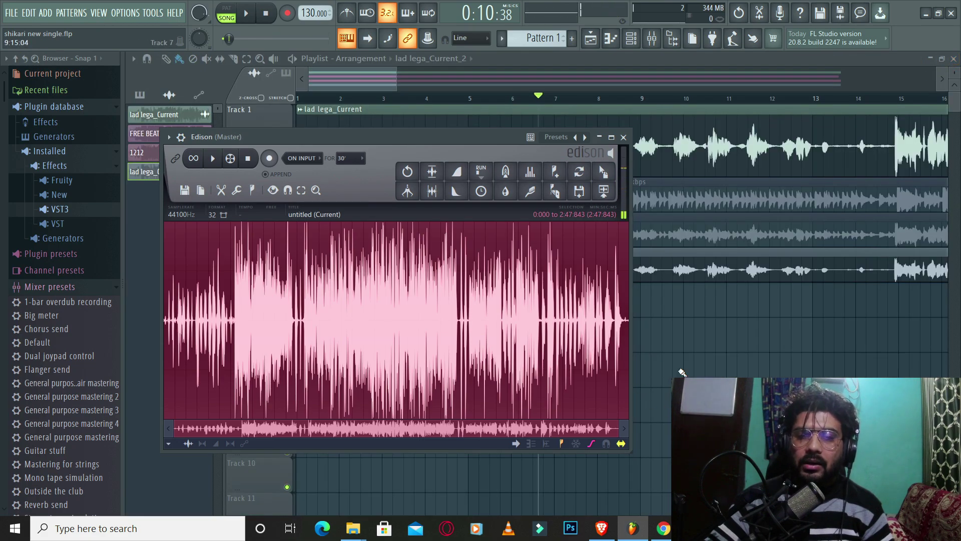
click(624, 137)
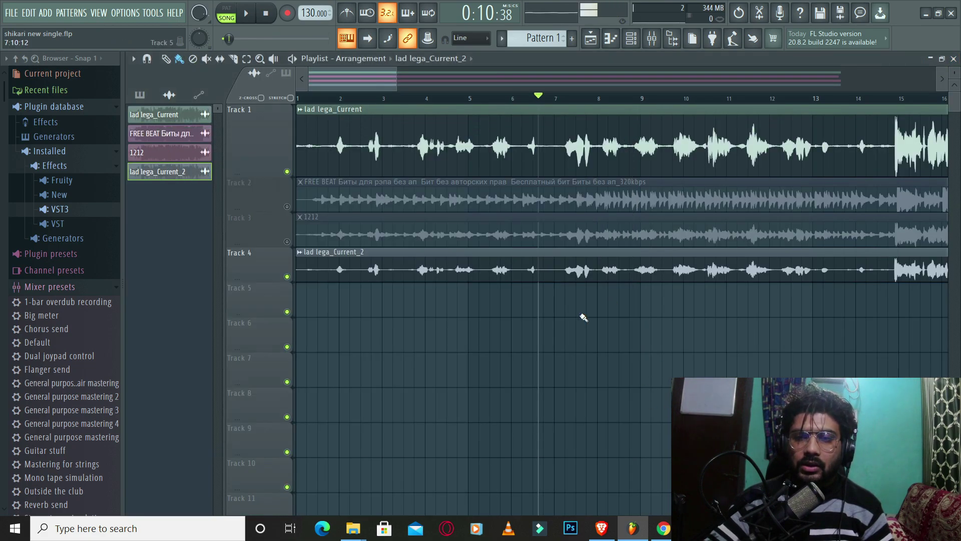
Align the start of the denoised clip on Track 4 with the start of the original vocal clip on Track 1
scroll(311, 100, up, 3)
click(310, 100)
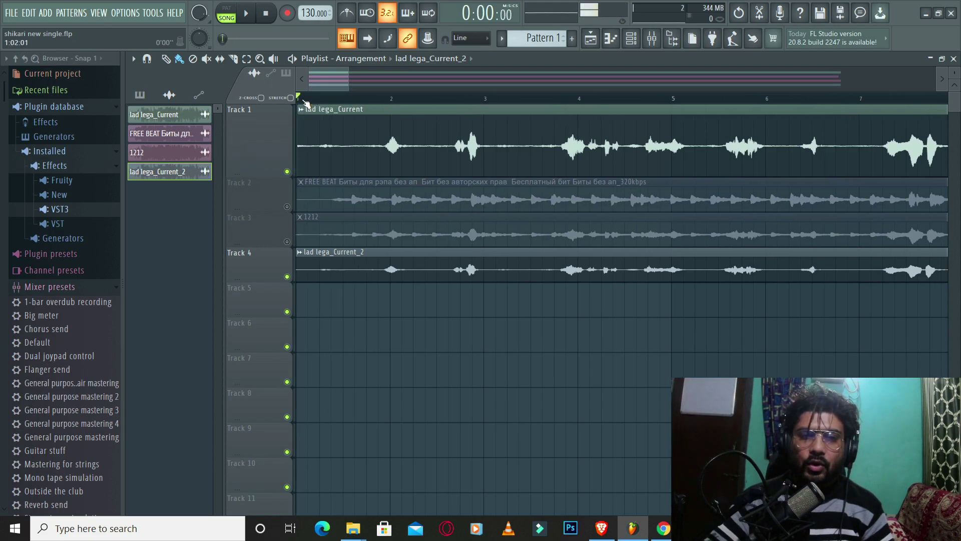
scroll(304, 102, up, 6)
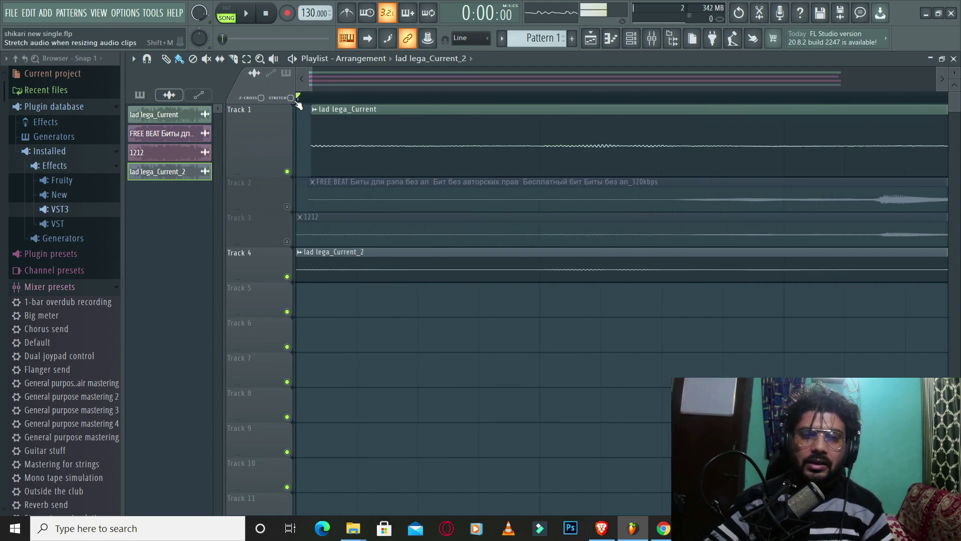
scroll(301, 103, up, 2)
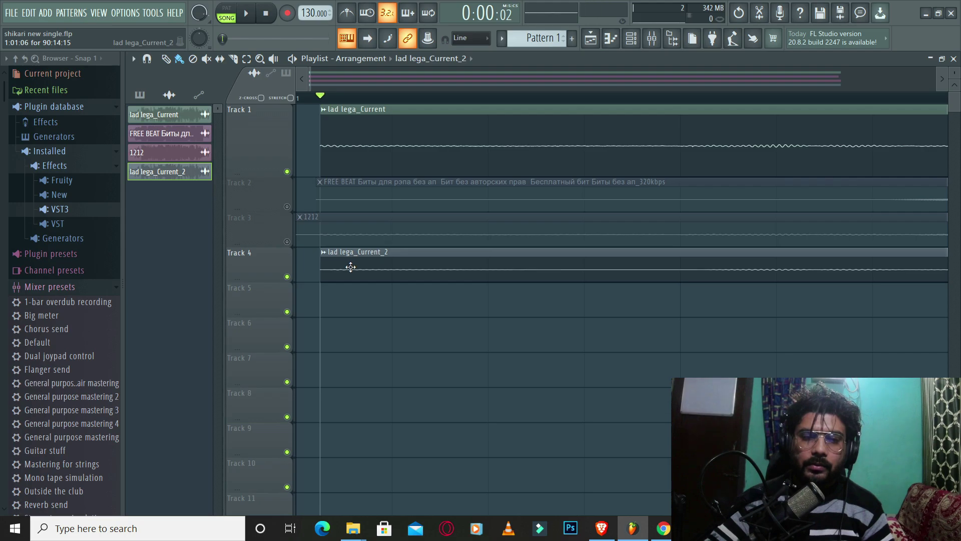
Mute Track 1 and play the denoised clip on Track 4 from its start
click(287, 171)
scroll(319, 98, down, 2)
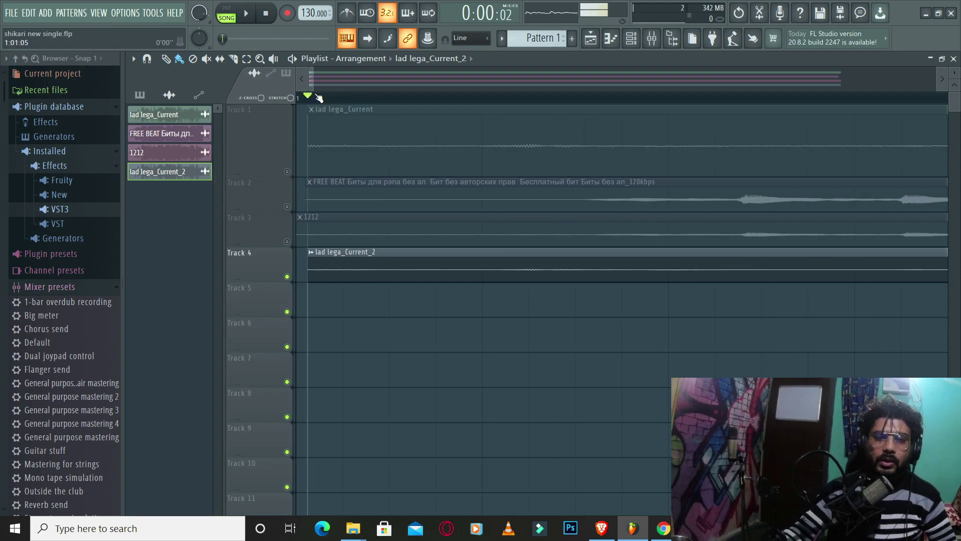
scroll(319, 98, down, 1)
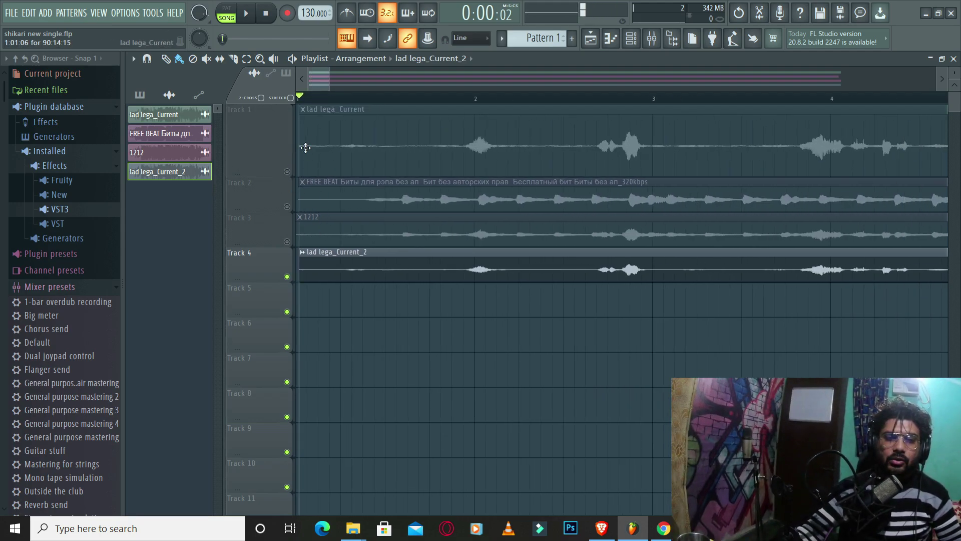
key(space)
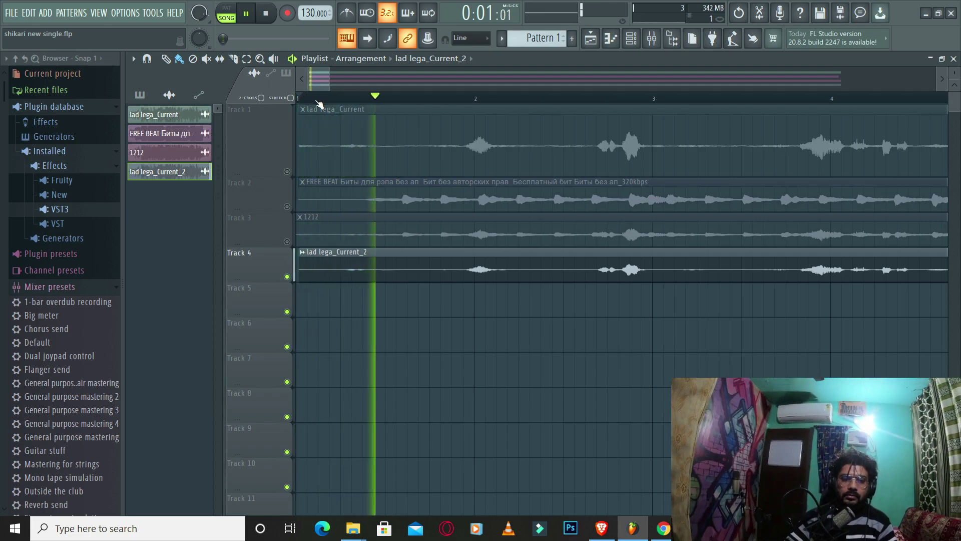
scroll(319, 103, down, 3)
scroll(319, 103, down, 3)
key(space)
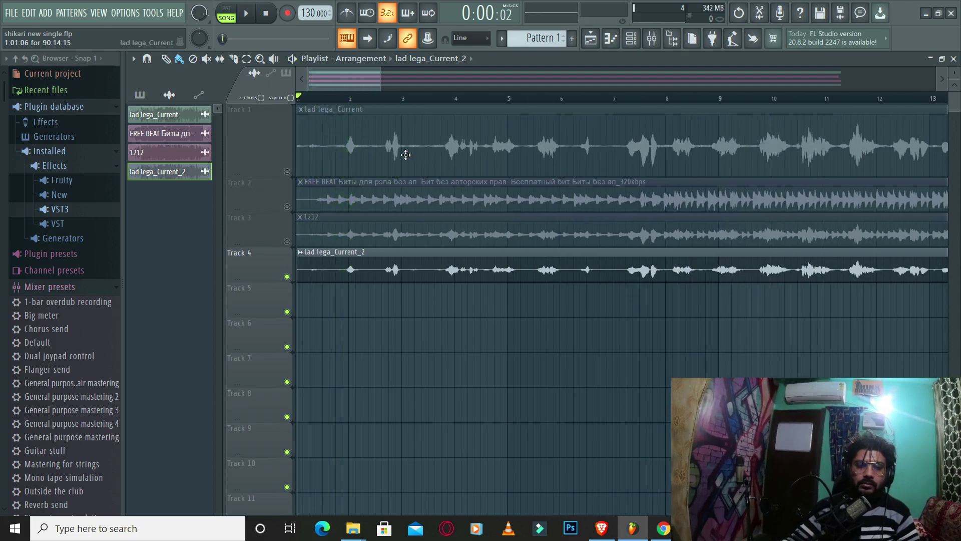
Play the denoised clip from shortly before bar 4 and increase Track 4's height to show its waveform larger
click(443, 99)
key(space)
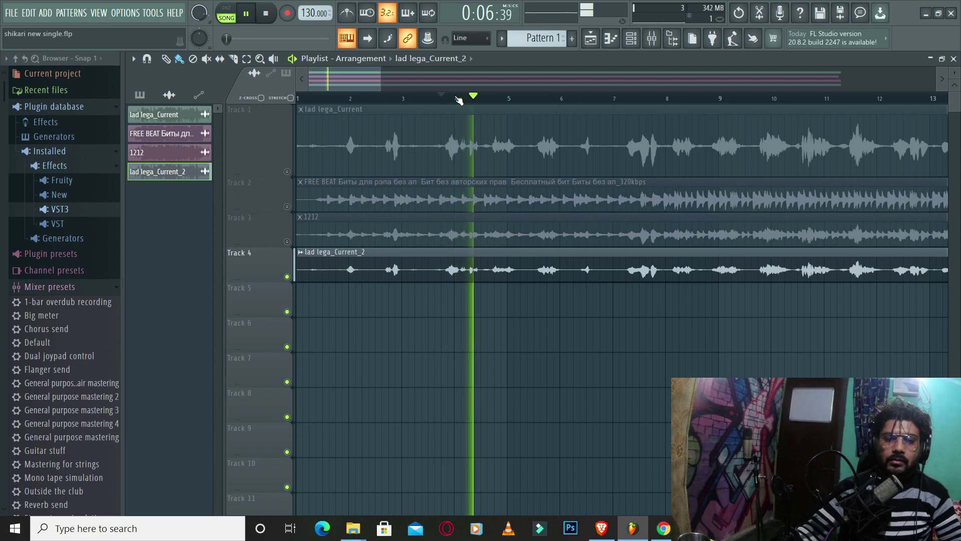
scroll(458, 100, up, 3)
scroll(458, 100, down, 4)
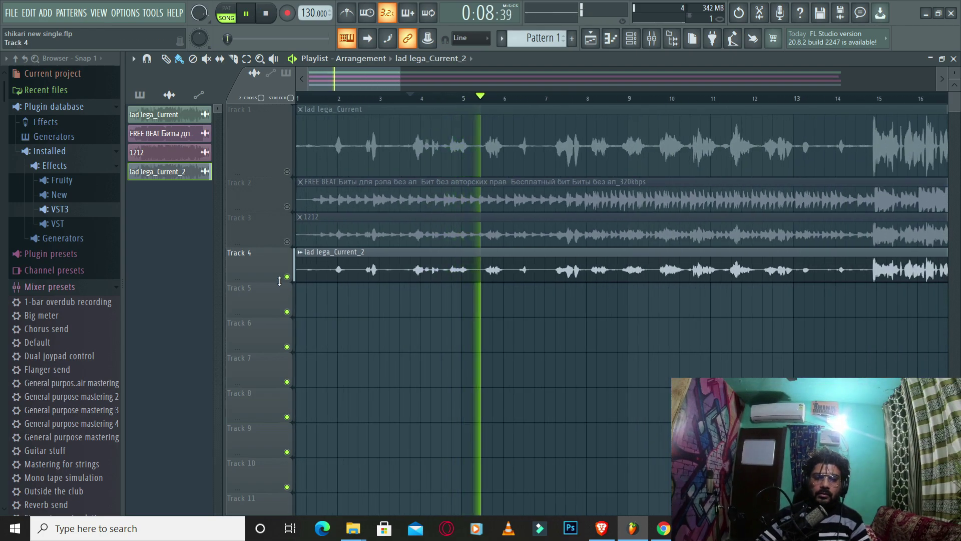
drag(268, 283, 261, 346)
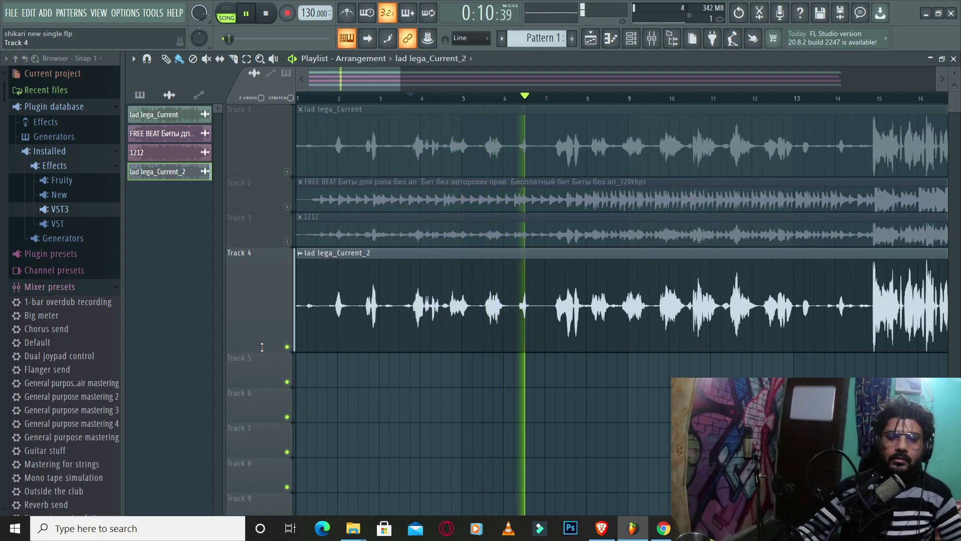
key(space)
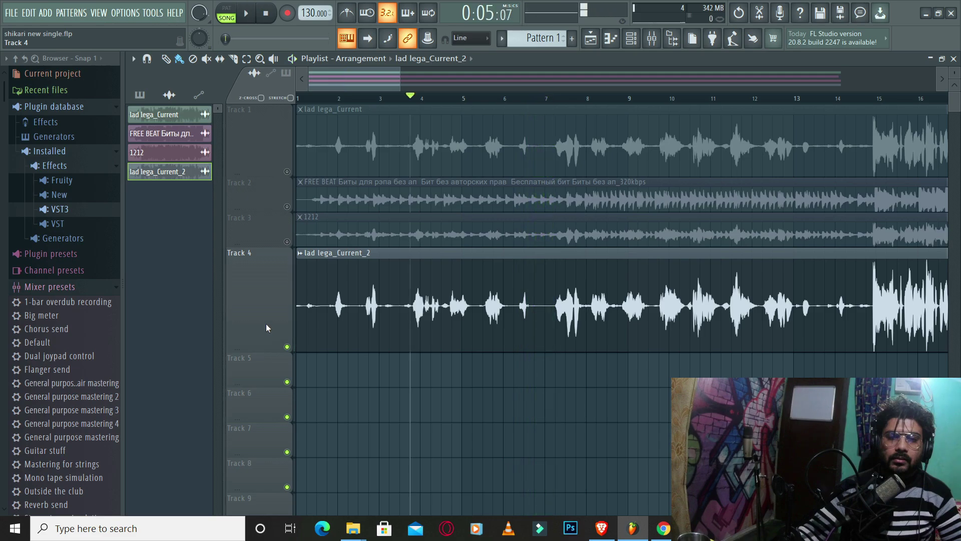
Unmute Track 1, mute Track 4 and play the original vocal for comparison
click(286, 172)
click(287, 346)
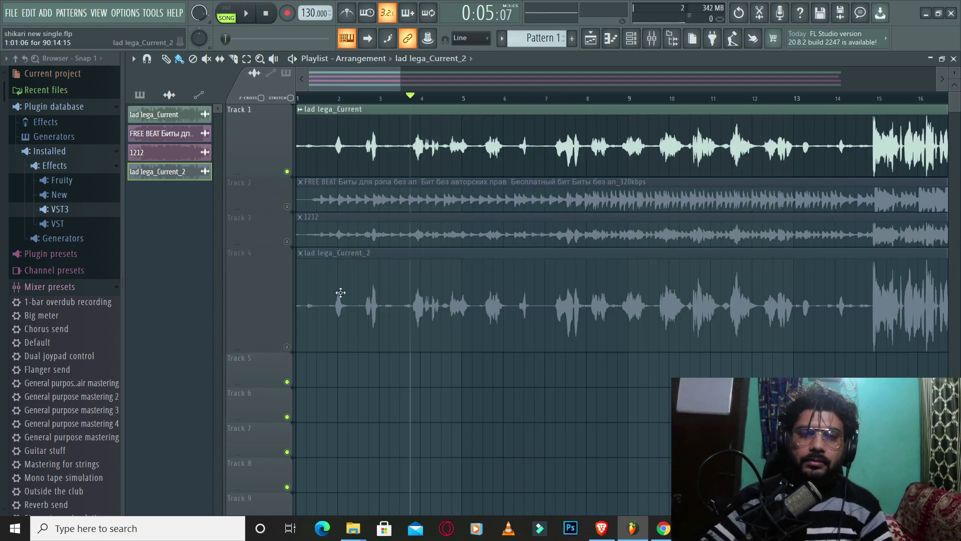
key(space)
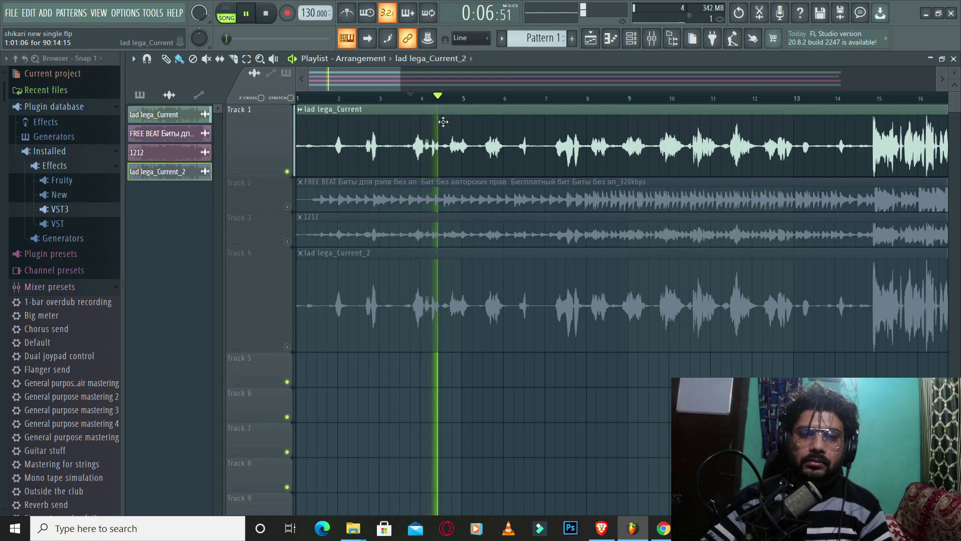
key(space)
Unmute Track 4, mute Track 1 again and play the denoised vocal from shortly after bar 6
click(287, 346)
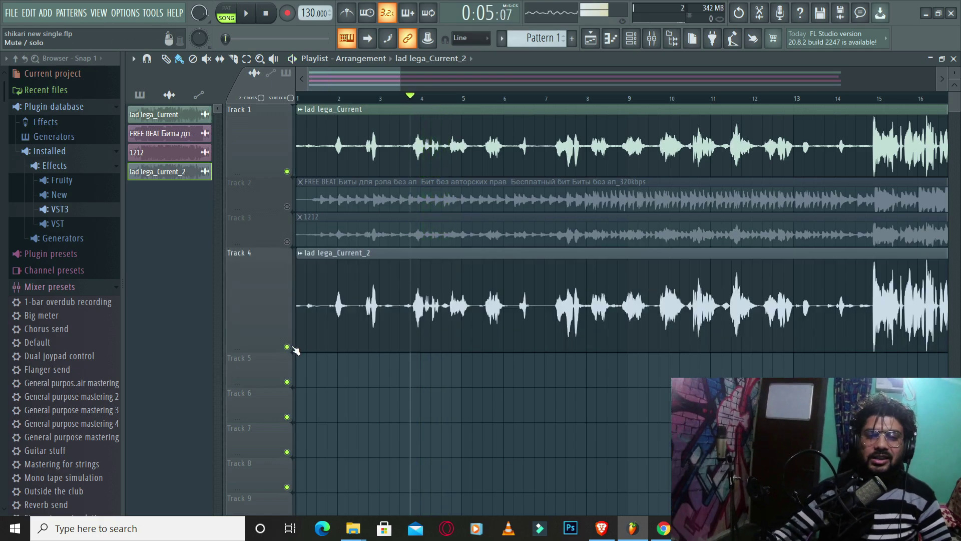
click(288, 172)
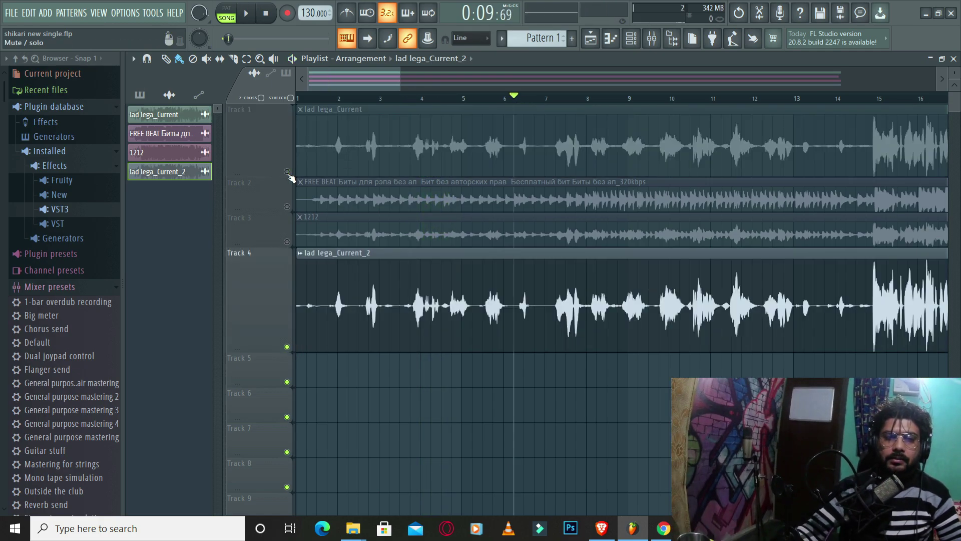
key(space)
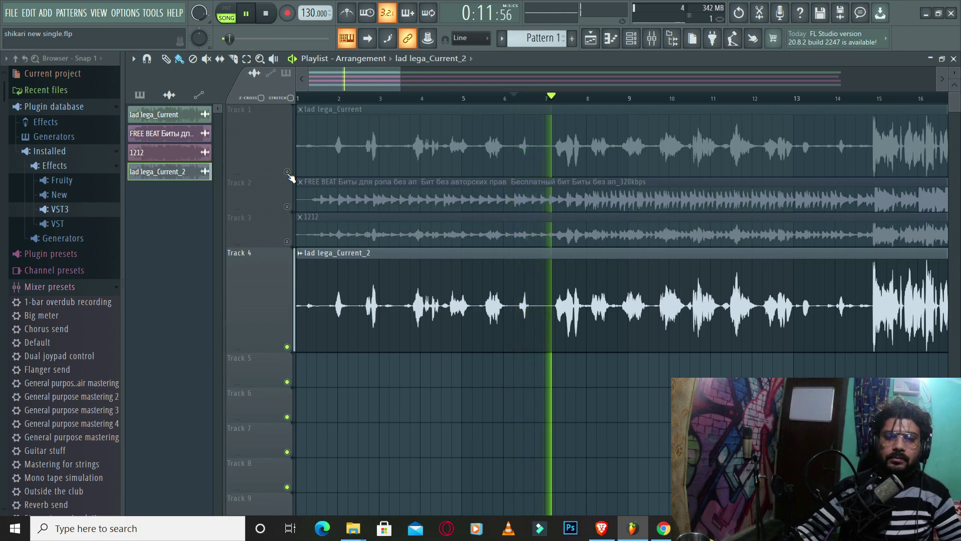
key(space)
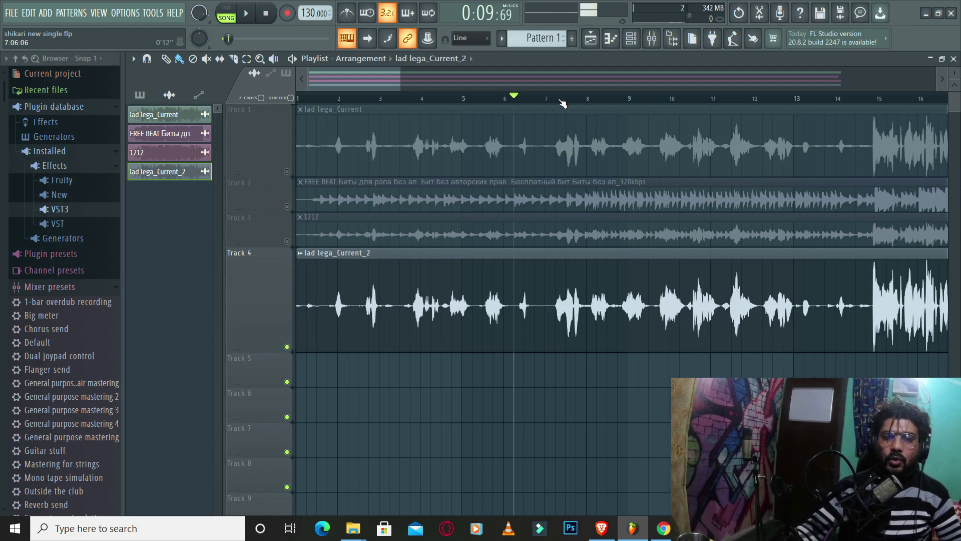
Examine the denoised waveform around bar 15 and across the song, with Track 4 enlarged further
scroll(562, 103, down, 5)
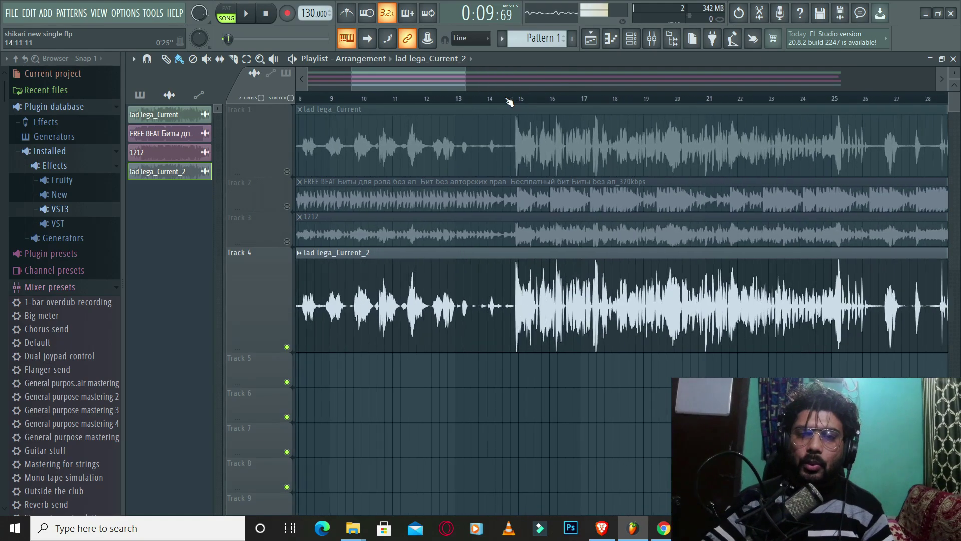
scroll(509, 102, up, 3)
scroll(509, 102, down, 5)
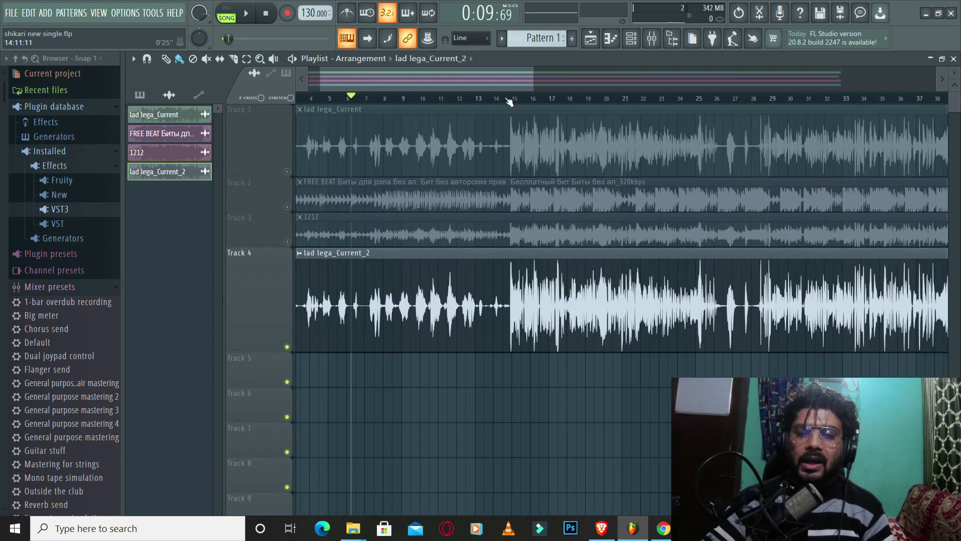
scroll(514, 102, down, 3)
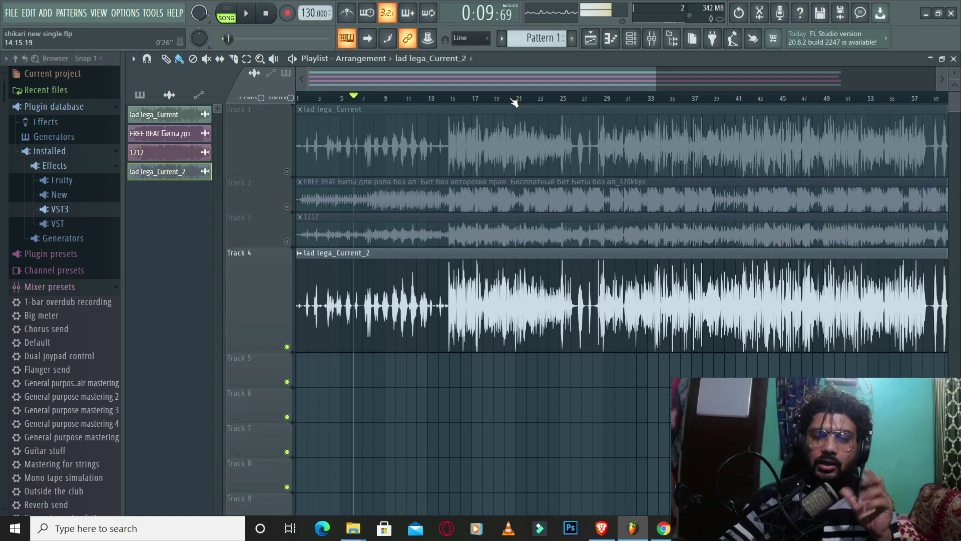
scroll(448, 104, up, 6)
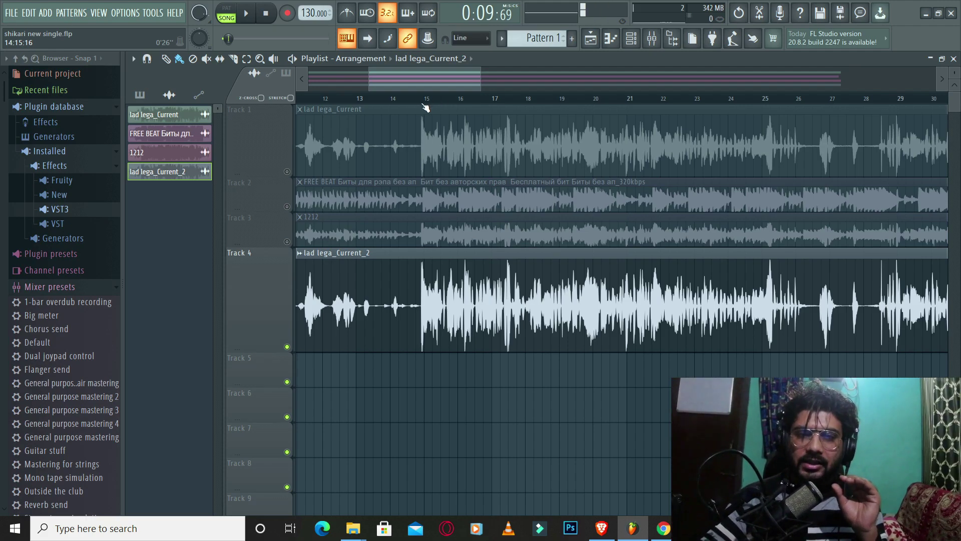
scroll(425, 108, up, 8)
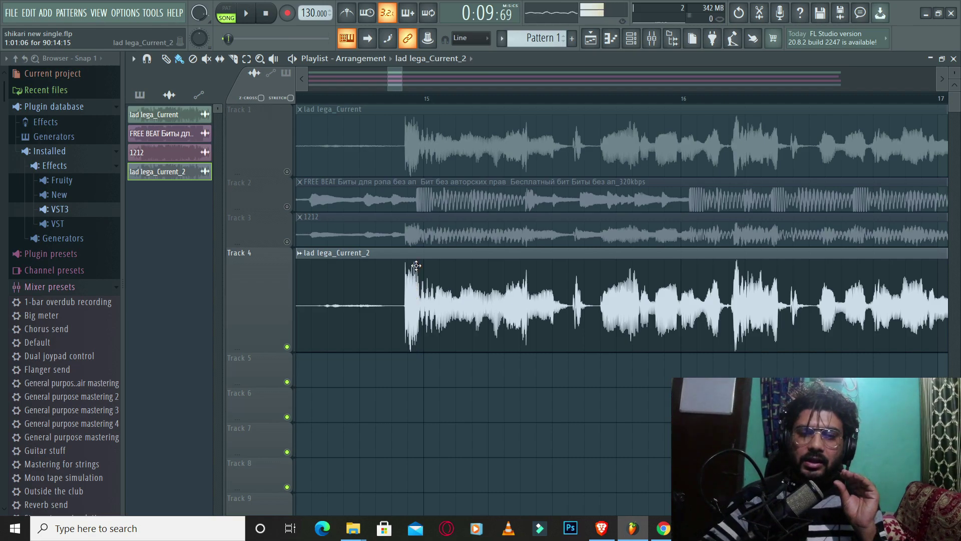
drag(265, 350, 265, 453)
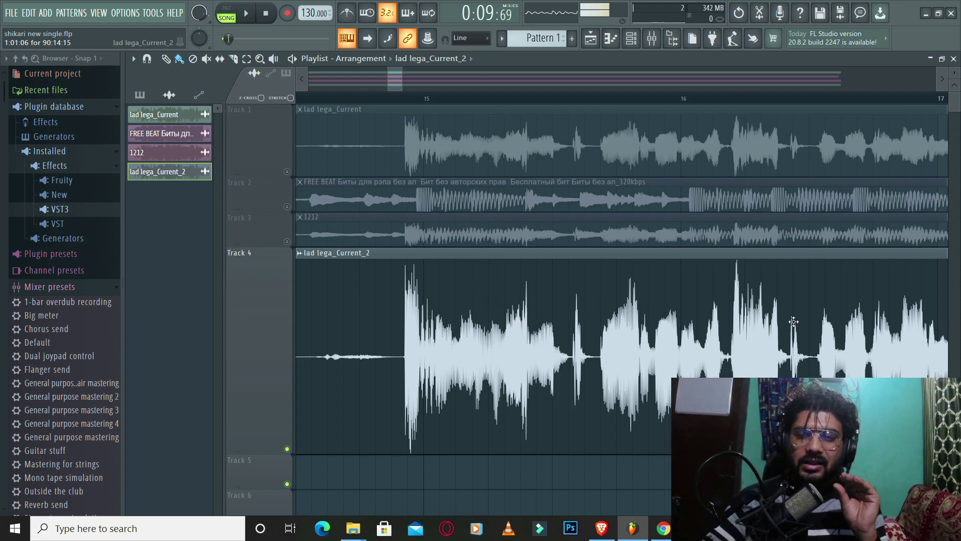
scroll(501, 103, down, 10)
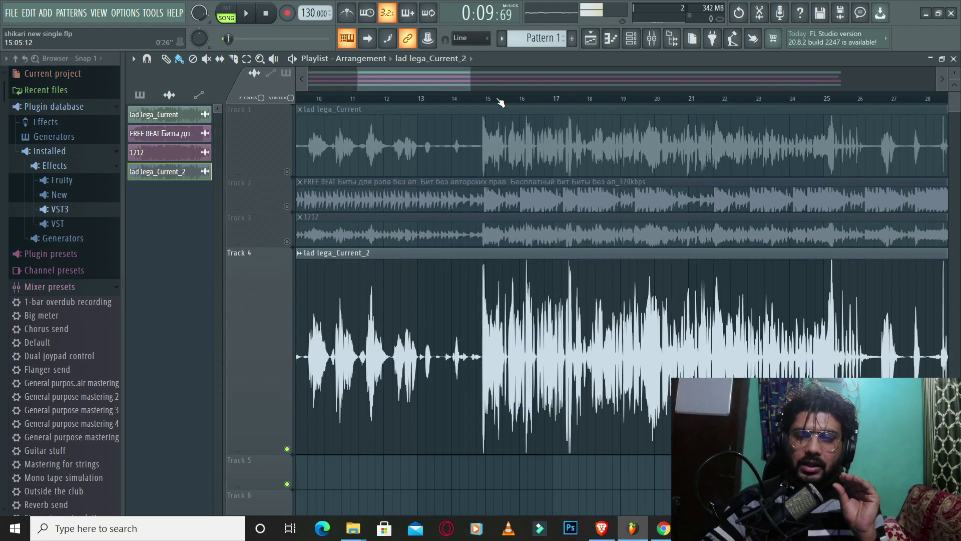
scroll(501, 103, down, 2)
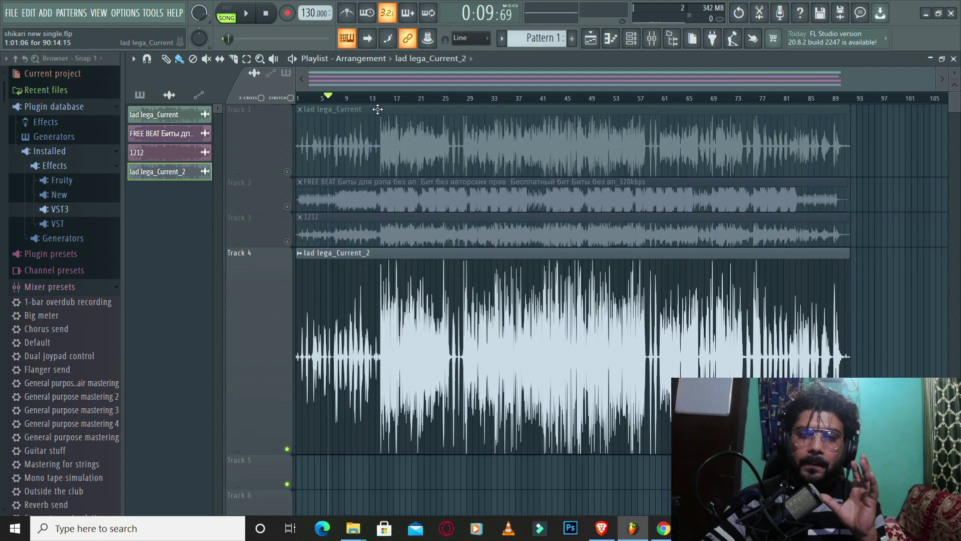
scroll(374, 95, up, 5)
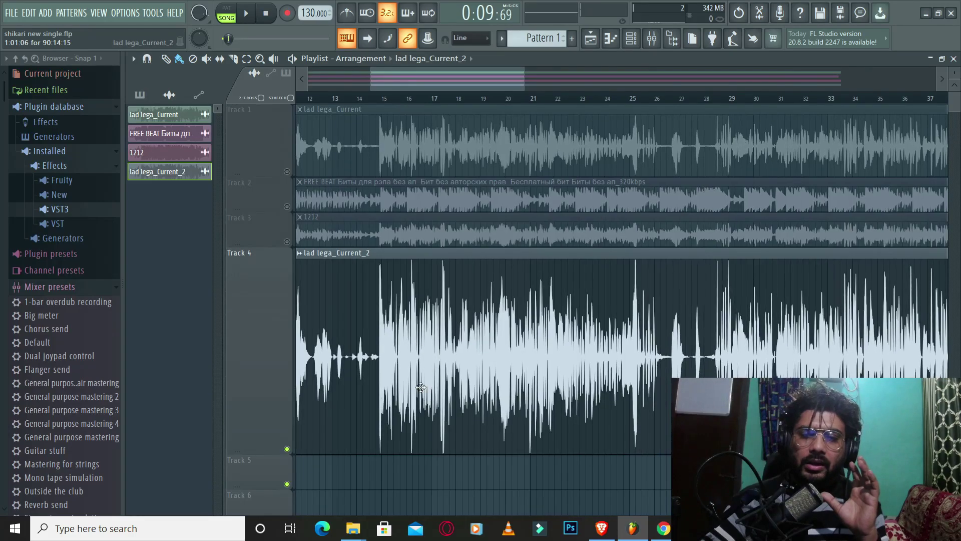
Examine the denoised and original vocal waveforms around bar 15, at the song's start and across its full length
scroll(386, 101, up, 2)
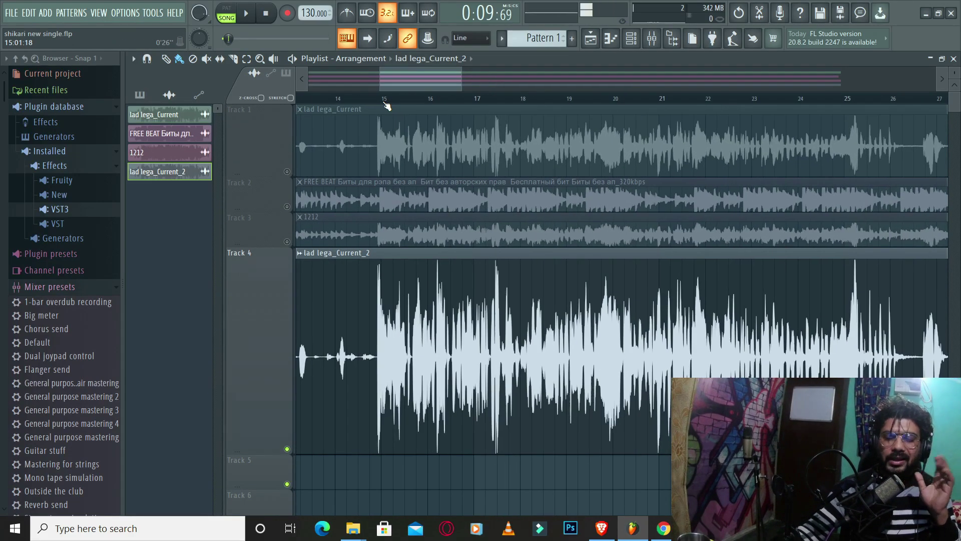
scroll(386, 104, down, 2)
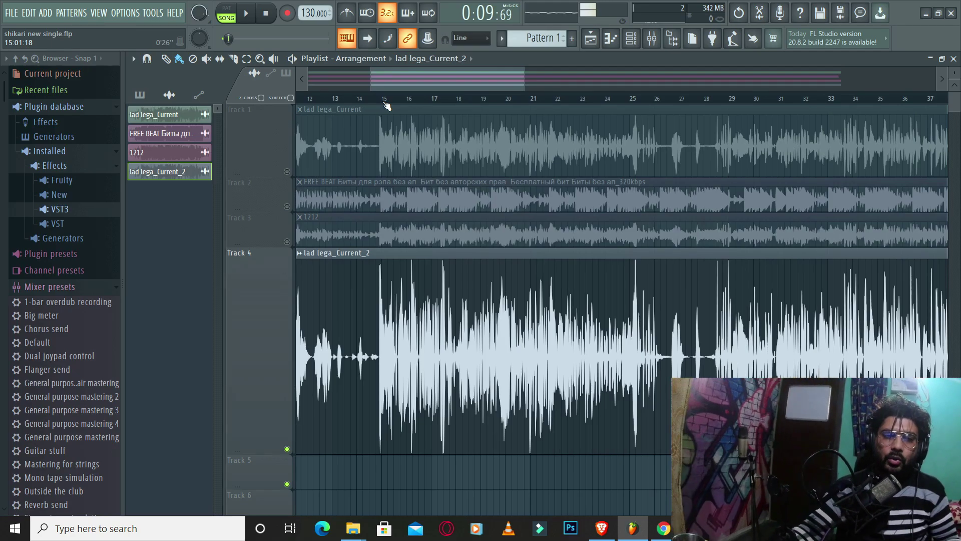
scroll(386, 104, down, 3)
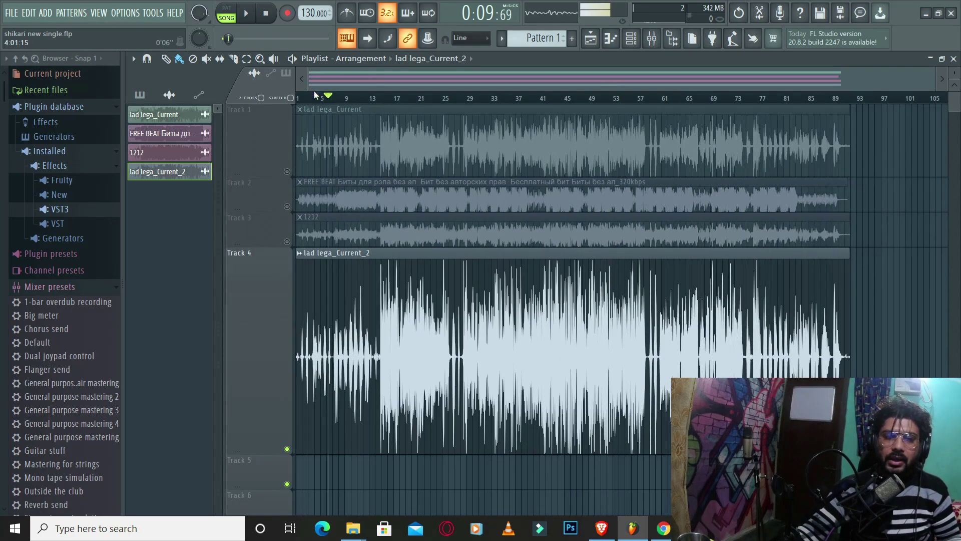
scroll(309, 98, up, 3)
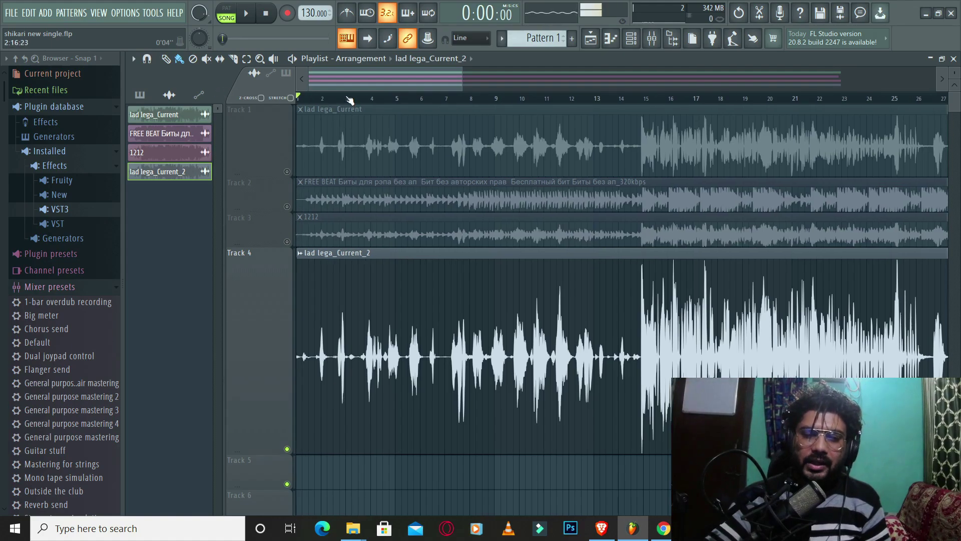
scroll(349, 100, down, 2)
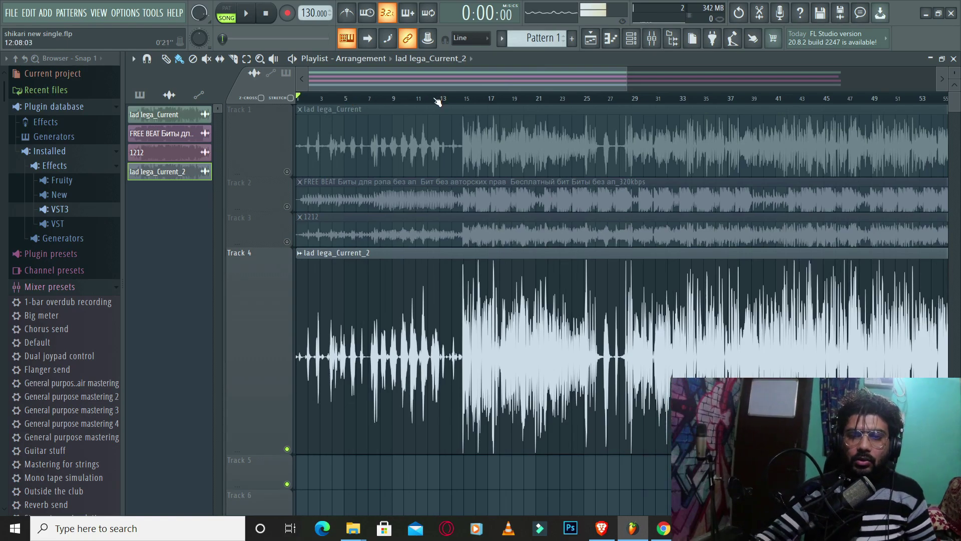
scroll(466, 107, up, 1)
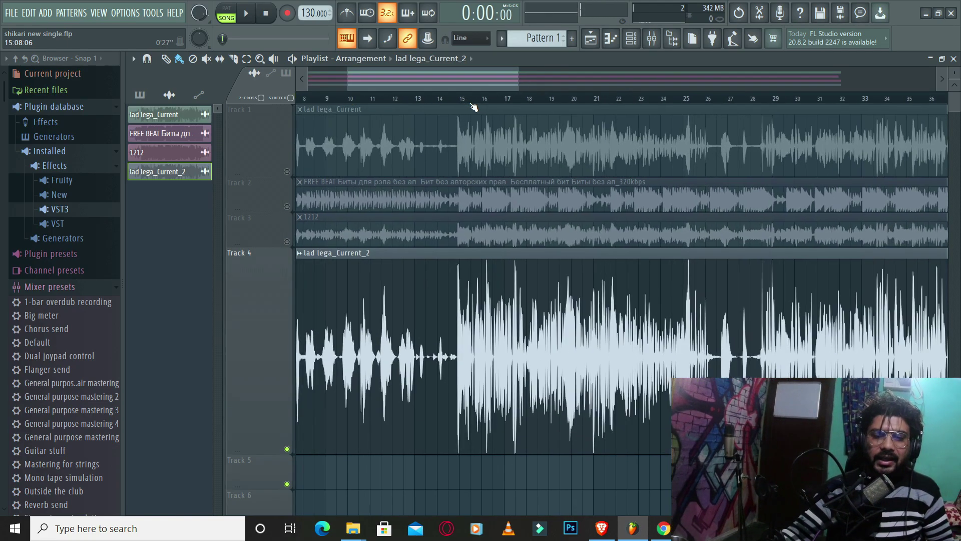
scroll(473, 105, down, 2)
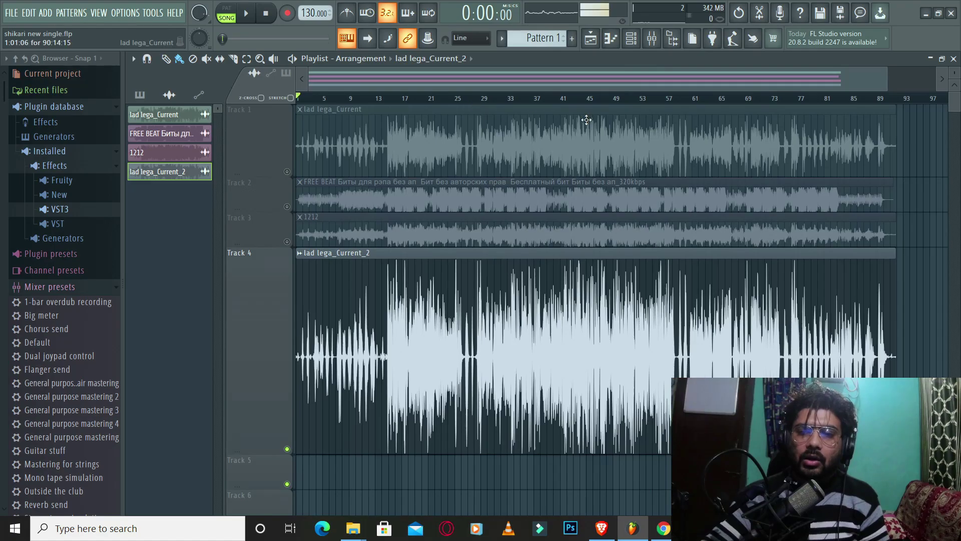
Unmute Track 1, mute Track 4 and play the original vocal twice from the pause shortly after bar 58
scroll(684, 102, up, 5)
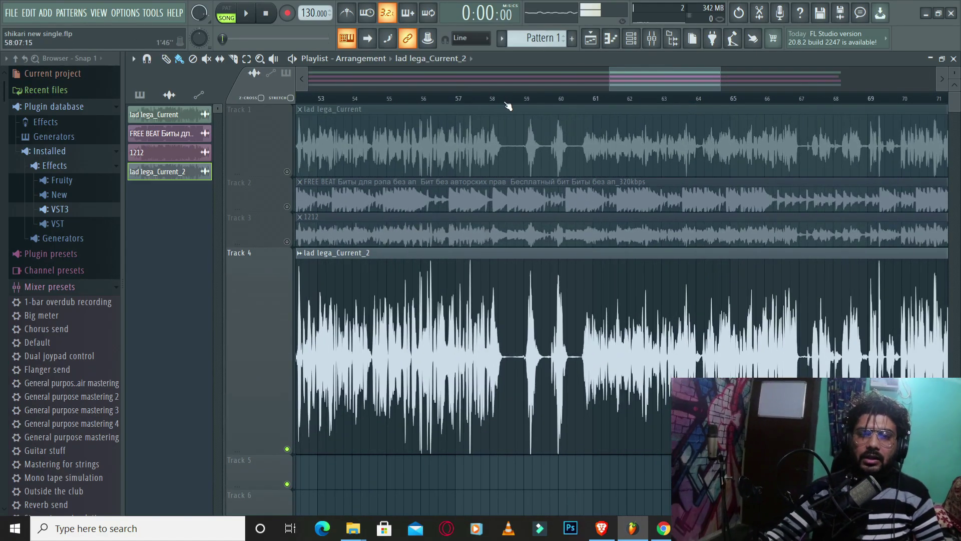
scroll(503, 102, up, 2)
click(496, 99)
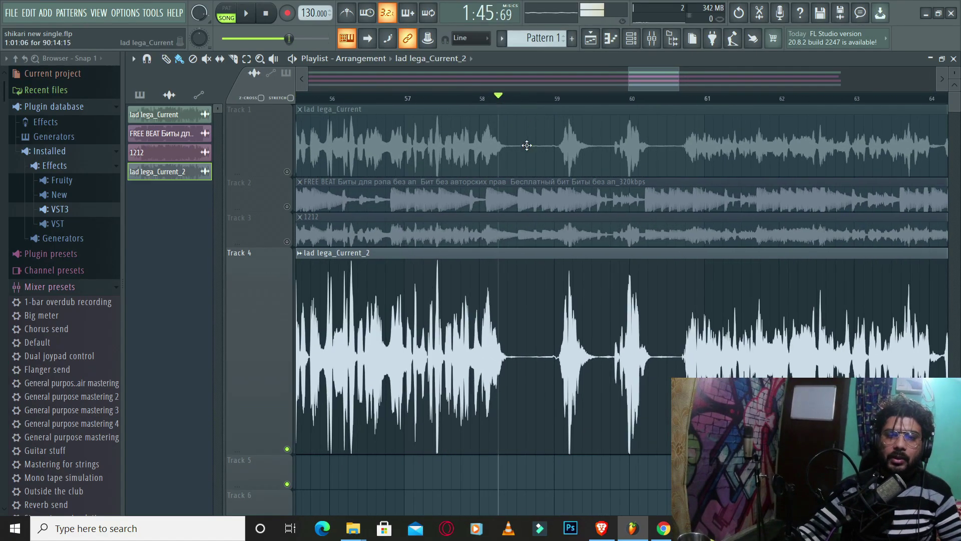
click(287, 172)
click(288, 449)
key(space)
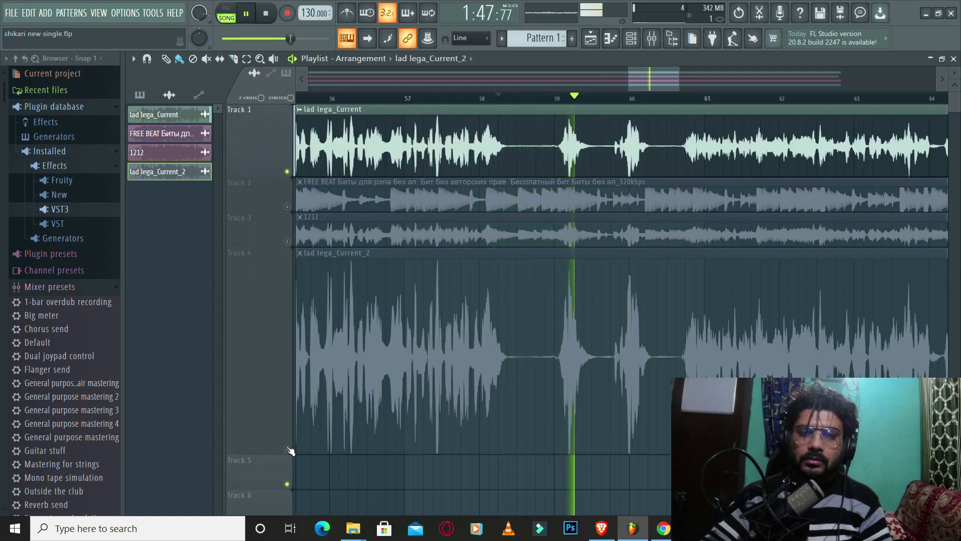
click(499, 100)
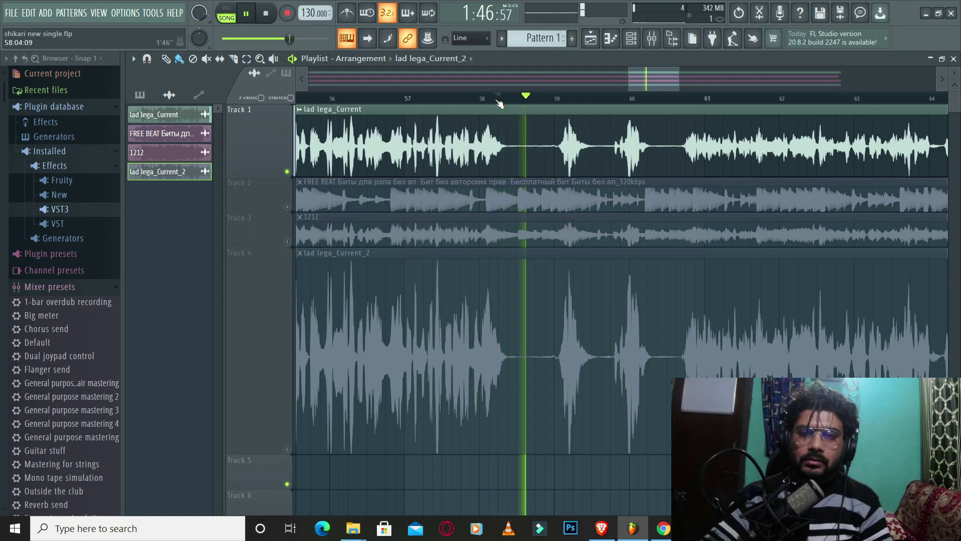
key(space)
Unmute Track 4, mute Track 1 and play the denoised vocal from shortly after bar 58
click(287, 448)
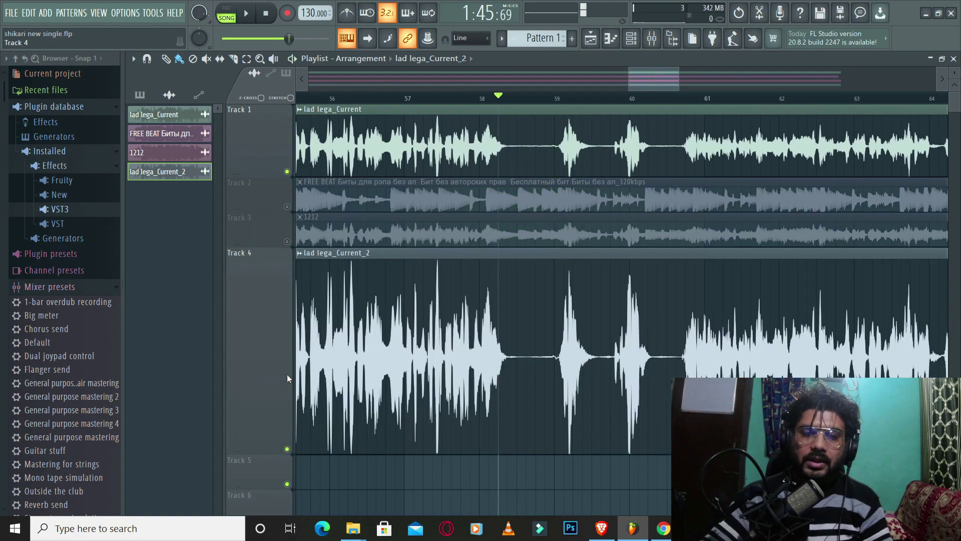
click(287, 171)
key(space)
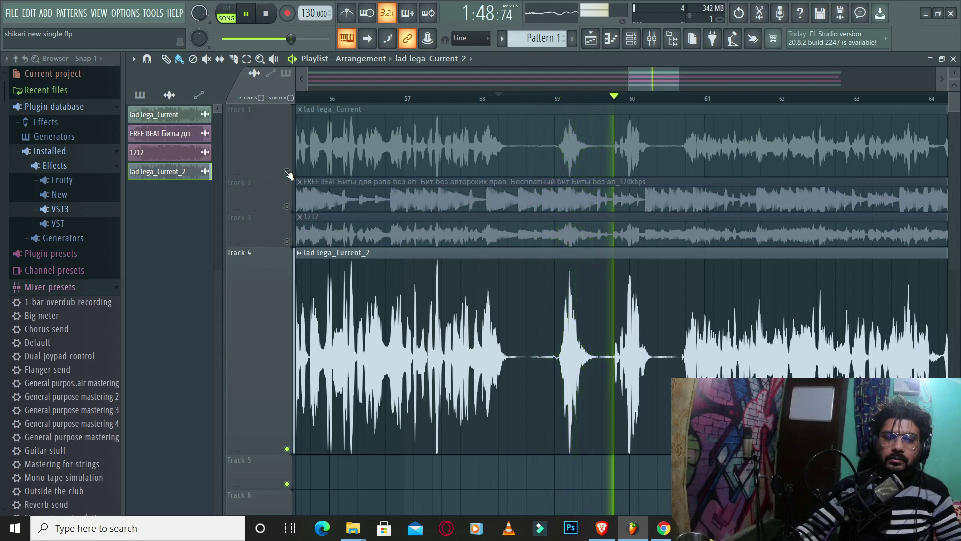
key(space)
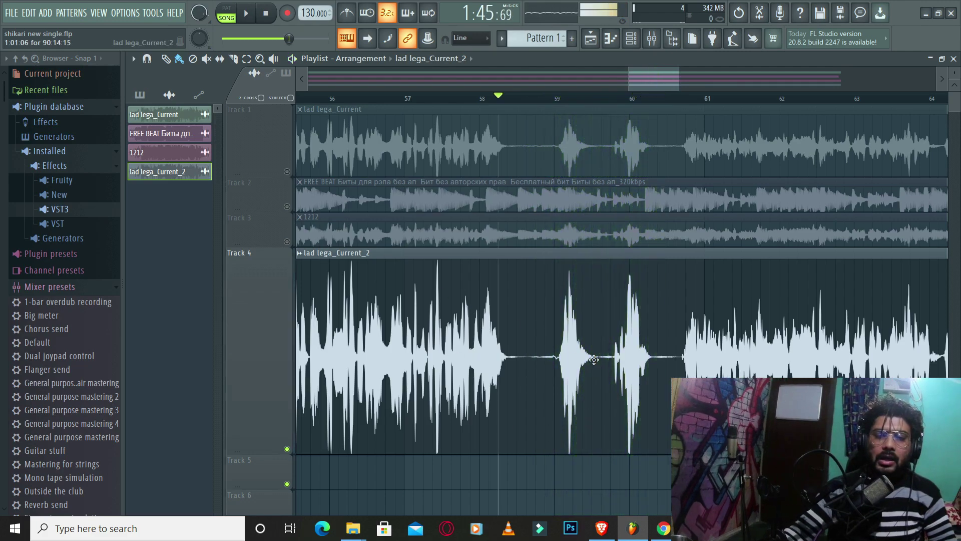
Route the lad lega_Current_2 clip to mixer insert 5 and load Fruity Parametric EQ 2 in its first effect slot
double_click(460, 341)
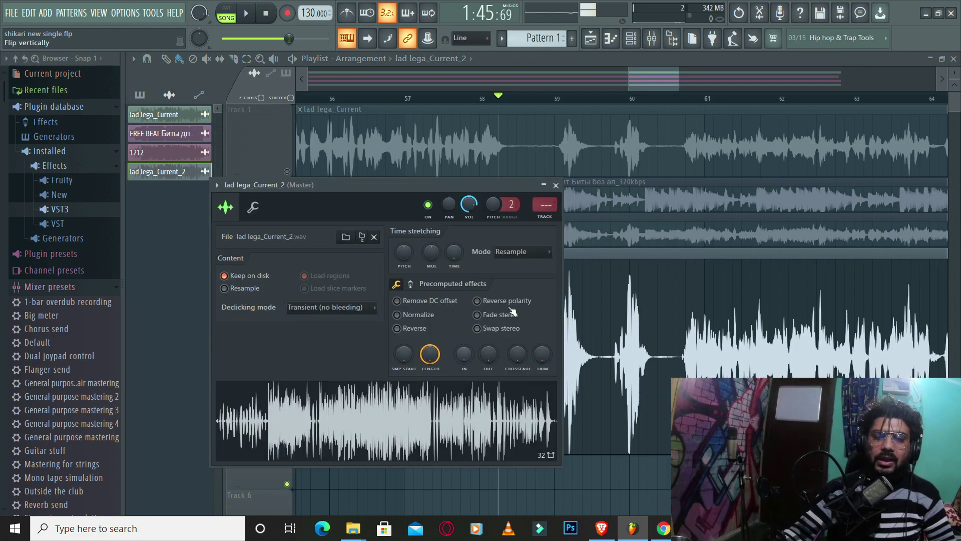
click(545, 206)
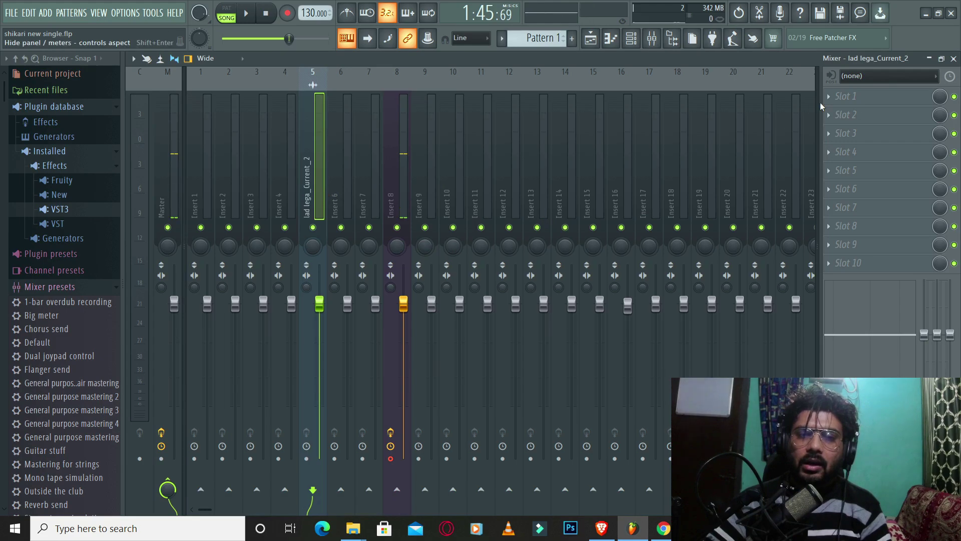
click(846, 97)
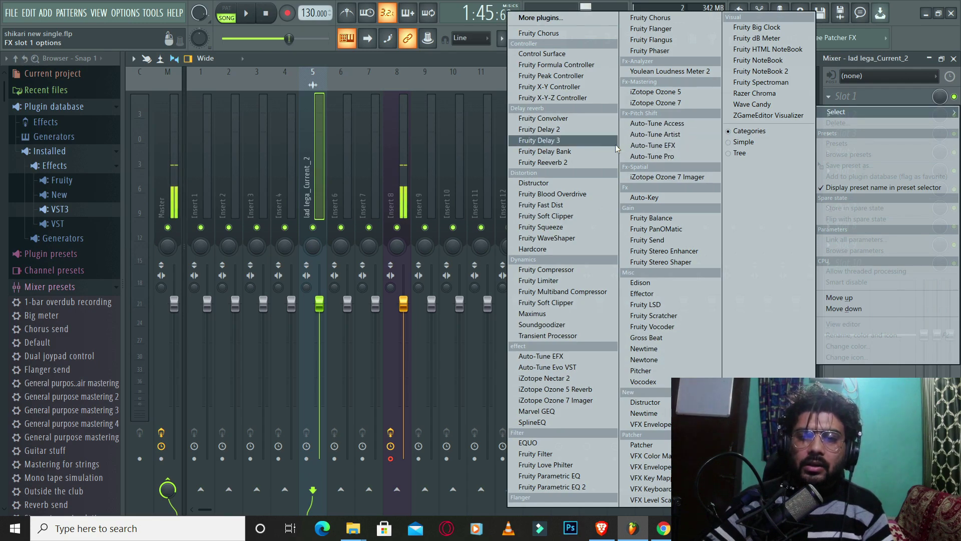
click(566, 486)
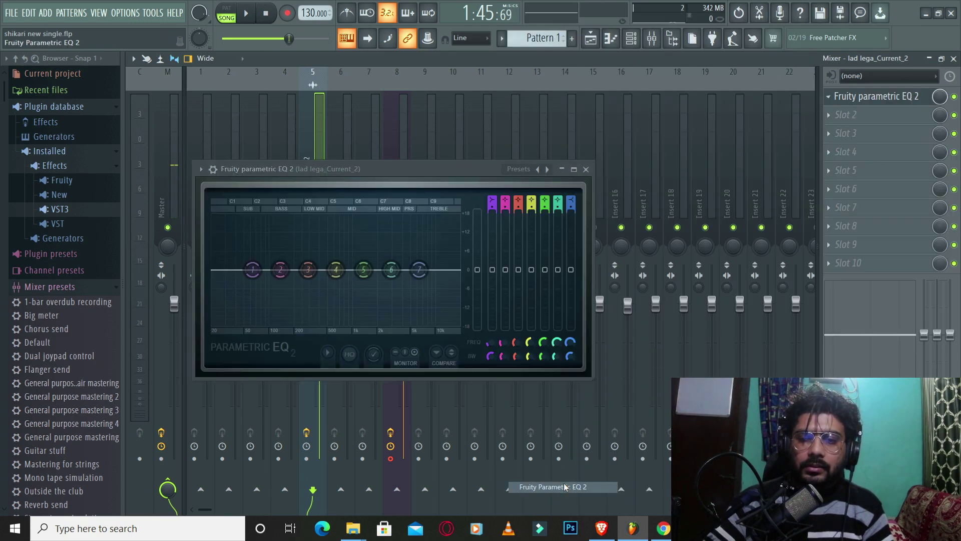
drag(378, 172, 634, 174)
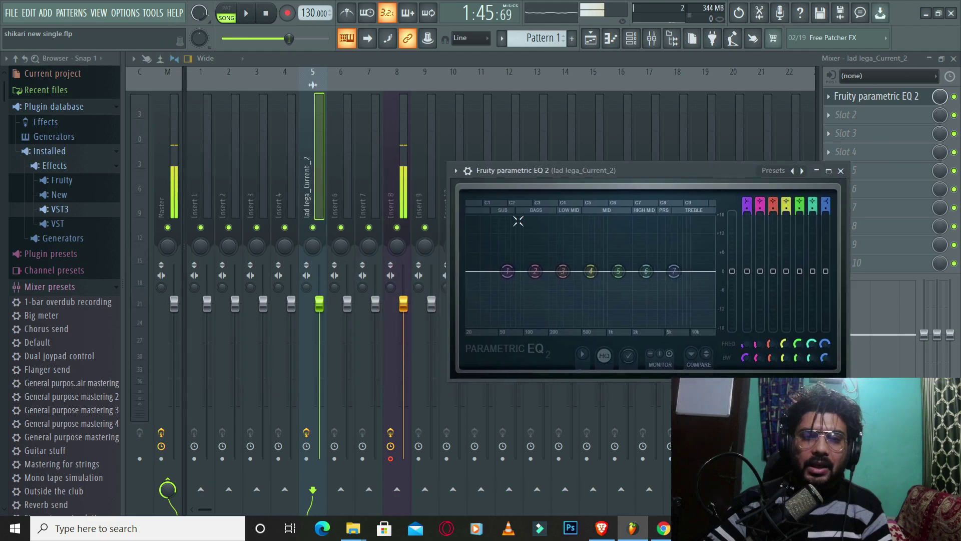
Select the quiet gap from about bar 58.5 to just before bar 59, loop it and show the insert's parametric EQ maximized
key(F5)
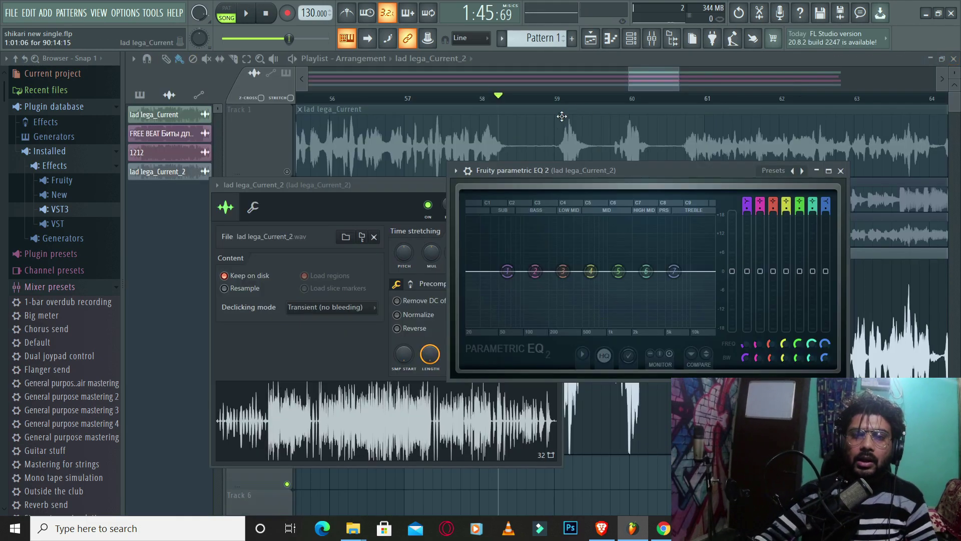
click(841, 170)
drag(519, 104, 554, 102)
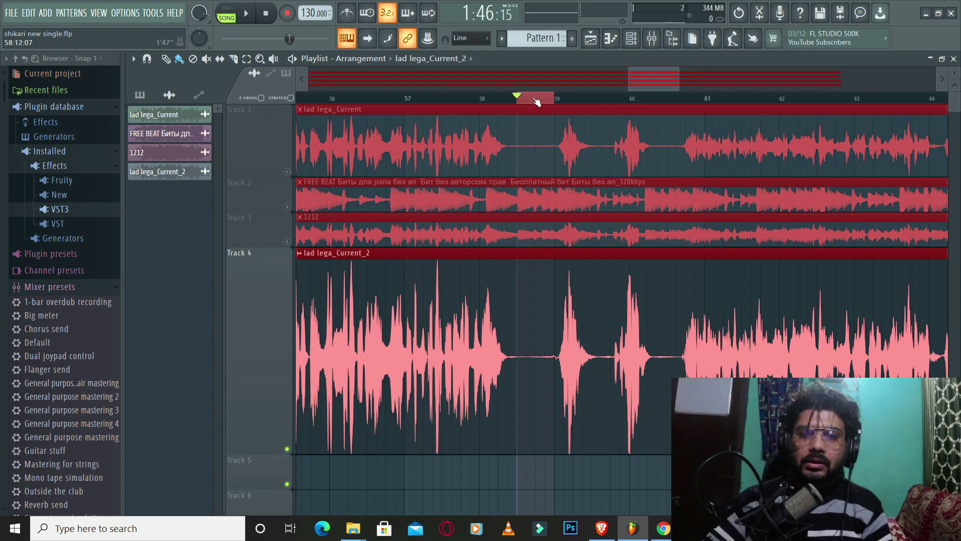
click(652, 40)
key(space)
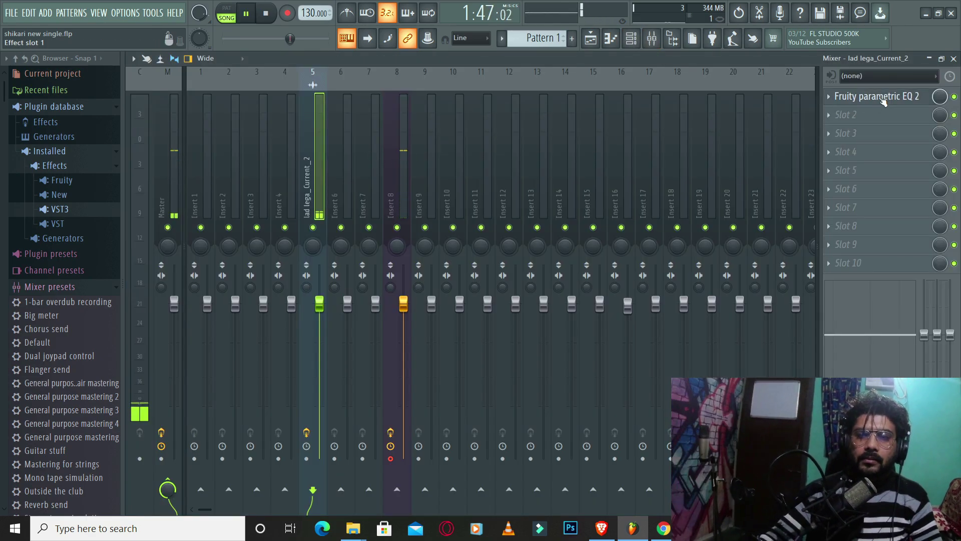
click(876, 96)
double_click(639, 172)
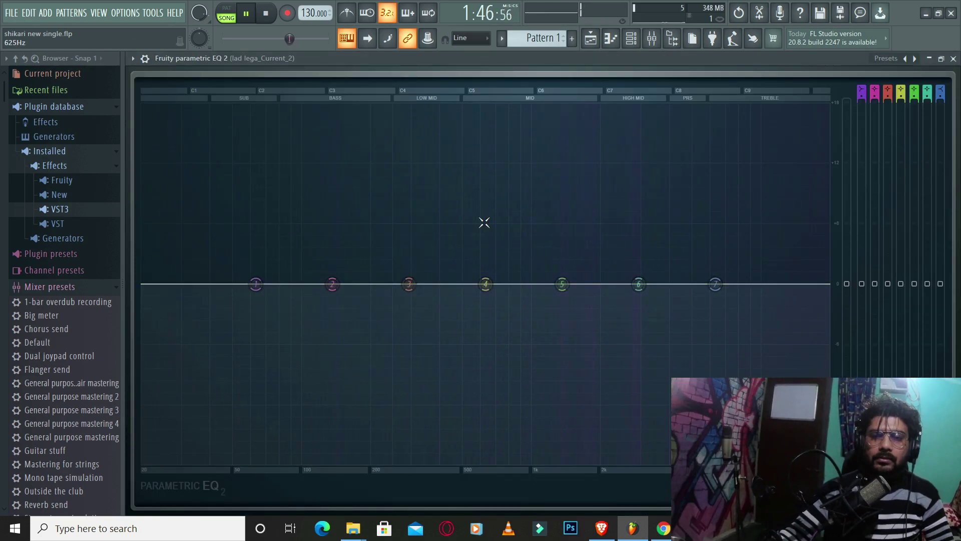
Try a maximum boost on EQ band 5 over the noise, moved from about 1604 Hz to 1768 Hz, and reset the band
drag(562, 284, 582, 107)
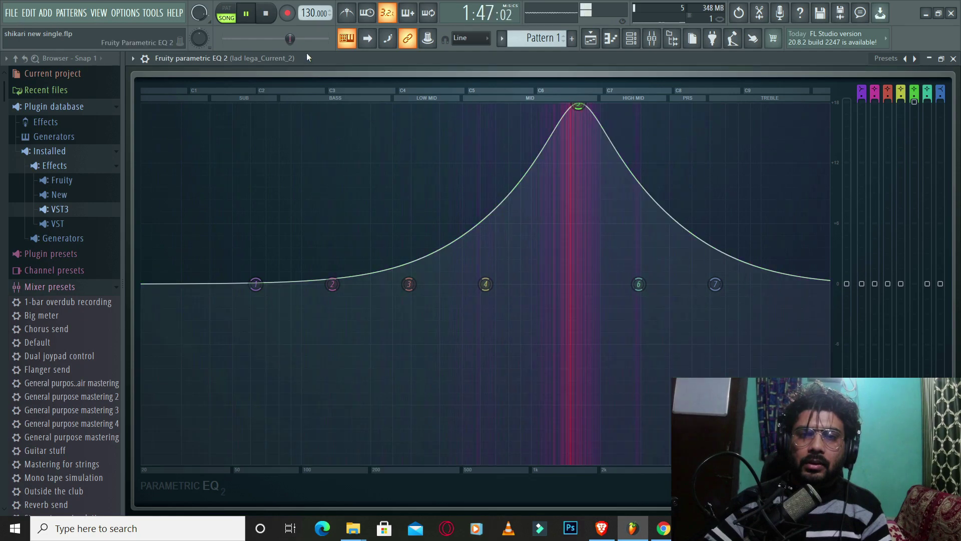
click(247, 15)
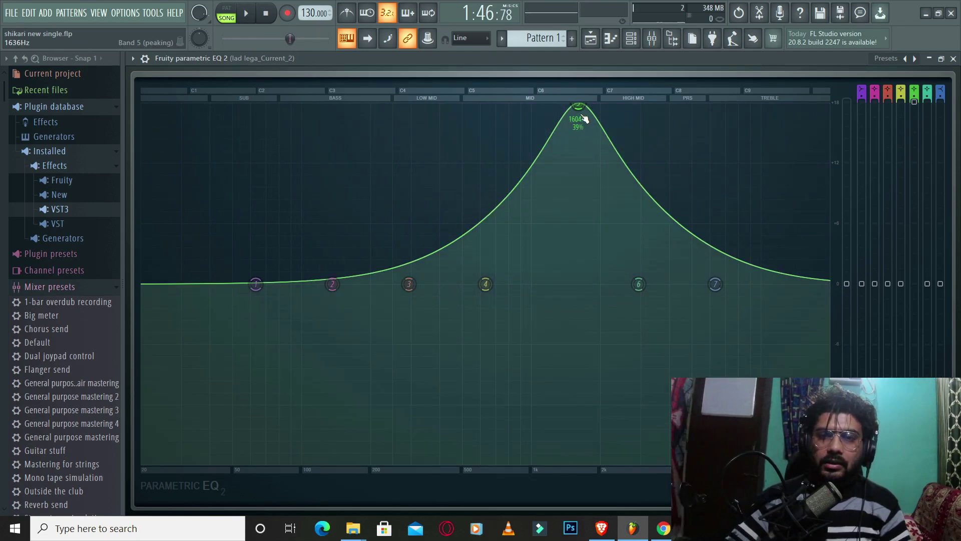
drag(579, 106, 588, 106)
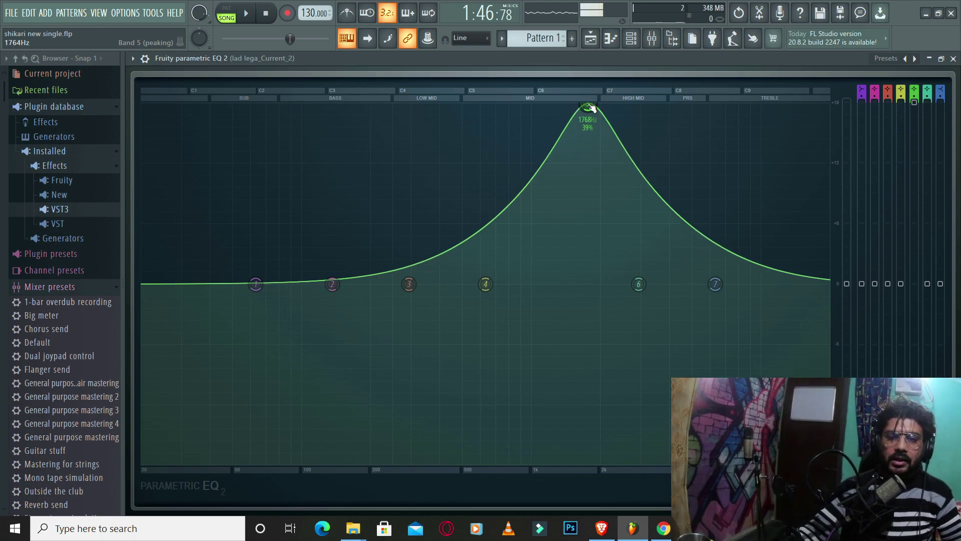
right_click(590, 107)
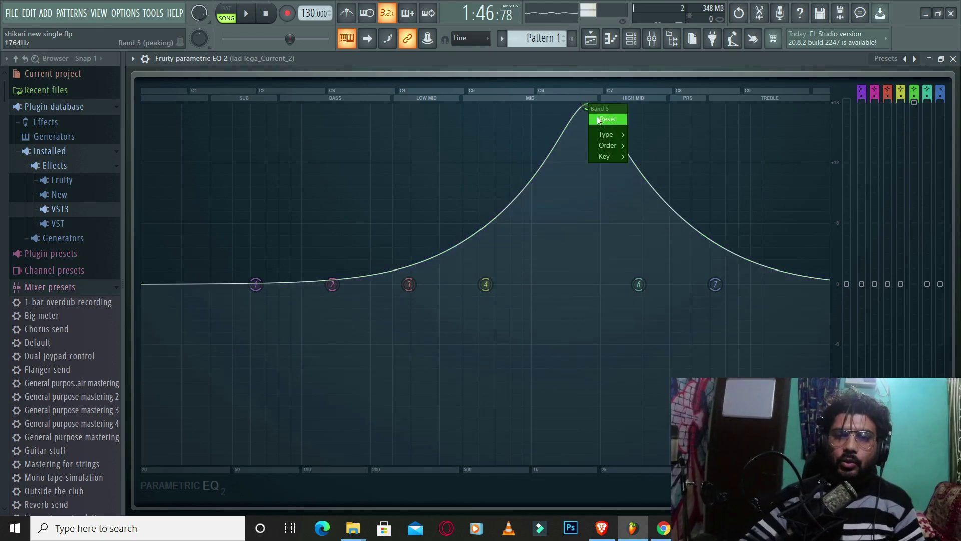
click(601, 122)
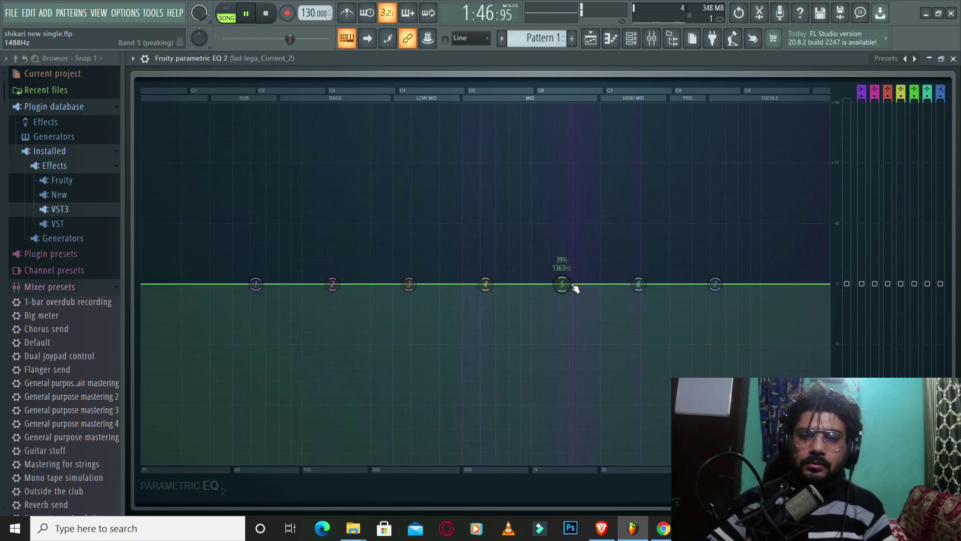
Narrow EQ band 5 on the noise peak near 1.6 kHz and cut it by about 8 dB with 20% bandwidth
drag(571, 289, 576, 107)
scroll(576, 108, down, 8)
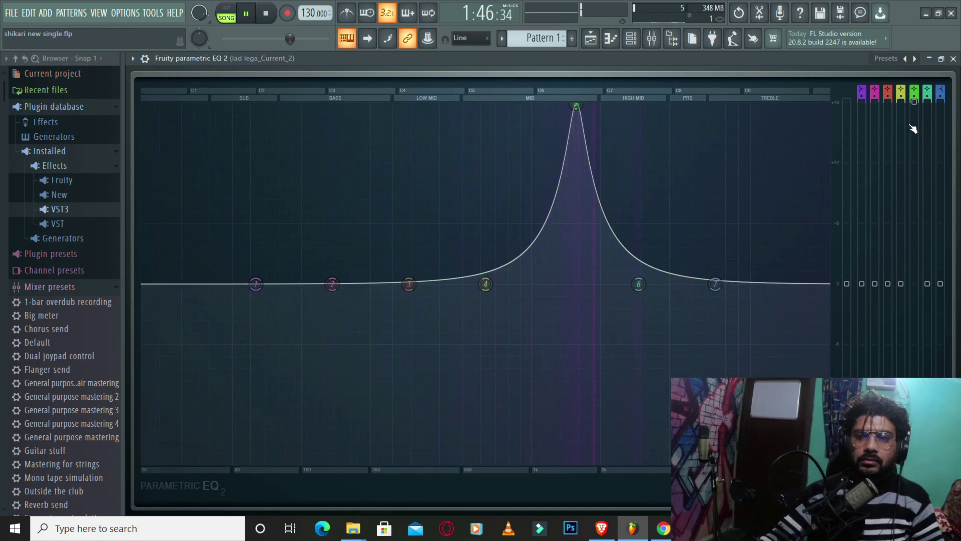
drag(914, 102, 914, 363)
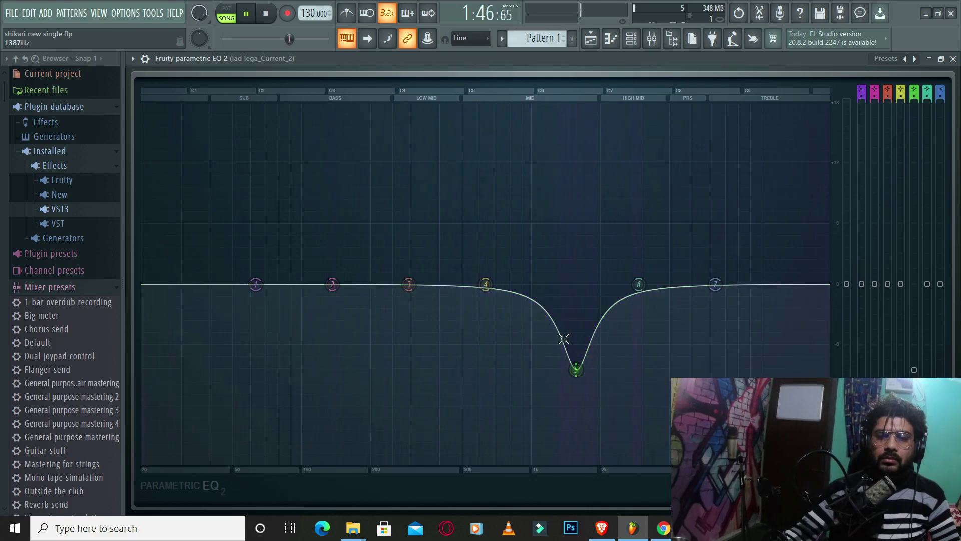
scroll(576, 363, up, 2)
Cut EQ band 4 narrowly by about 4 dB near 600 Hz and ease band 5's cut at about 1585 Hz
drag(485, 284, 479, 315)
scroll(472, 381, down, 8)
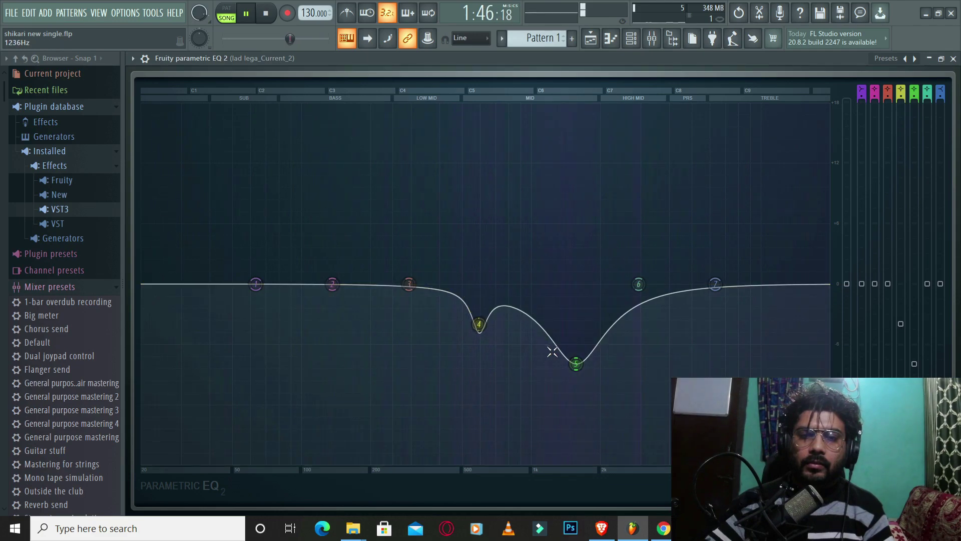
drag(575, 364, 581, 335)
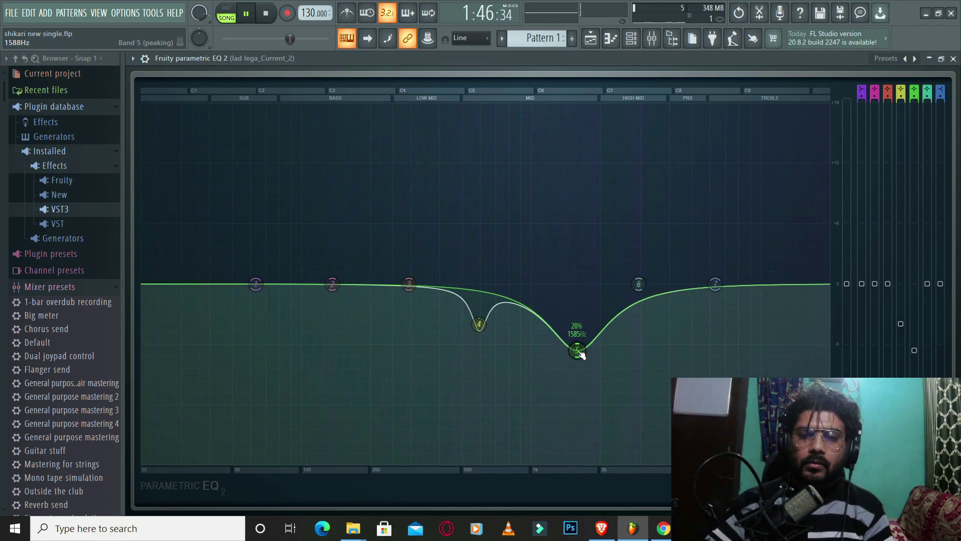
Lower EQ bands 6 and 7, with band 6 at about 3008 Hz and 15% bandwidth, and ease band 5's cut slightly
drag(640, 286, 636, 316)
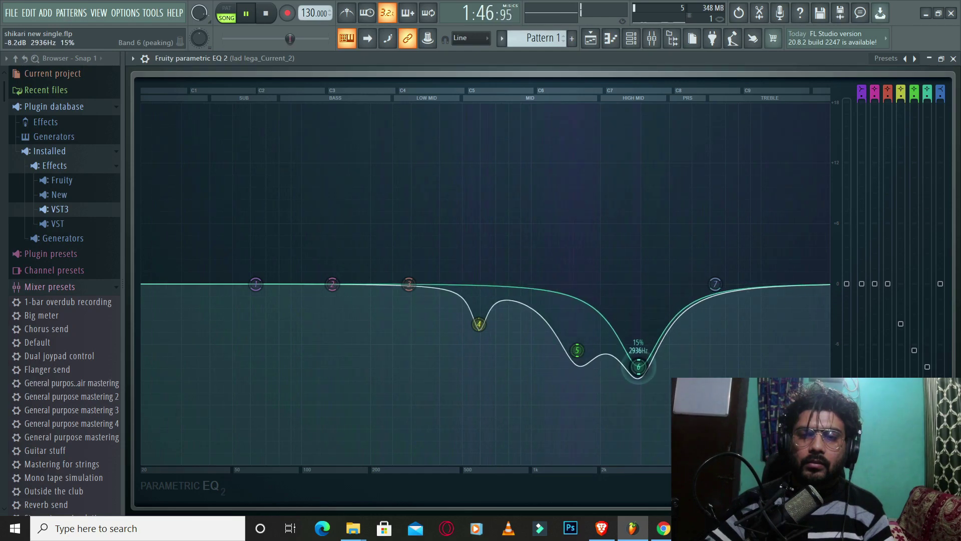
drag(715, 284, 693, 330)
drag(639, 367, 640, 347)
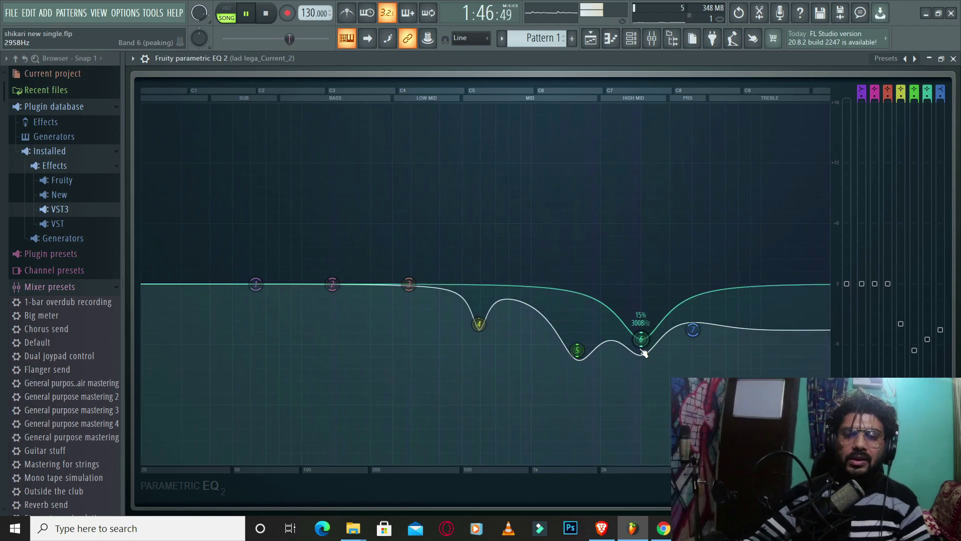
drag(578, 350, 583, 343)
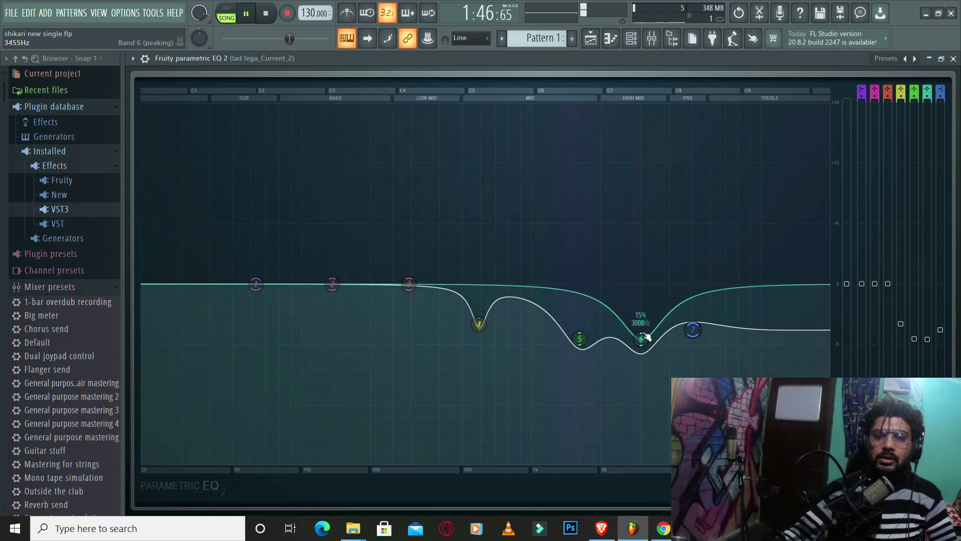
Narrow EQ band 5 to 10% bandwidth at about 1529 Hz, close the EQ and return to the playlist
scroll(581, 346, down, 3)
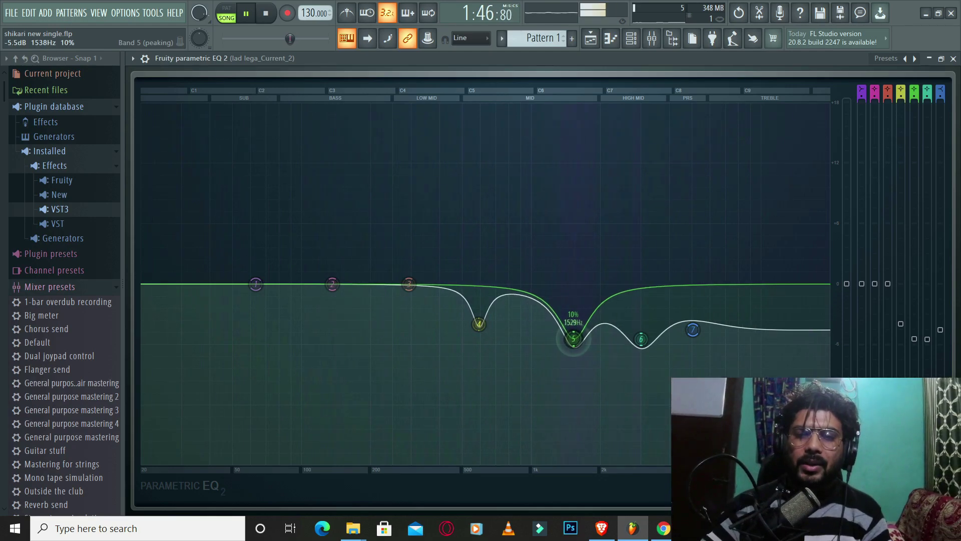
click(953, 59)
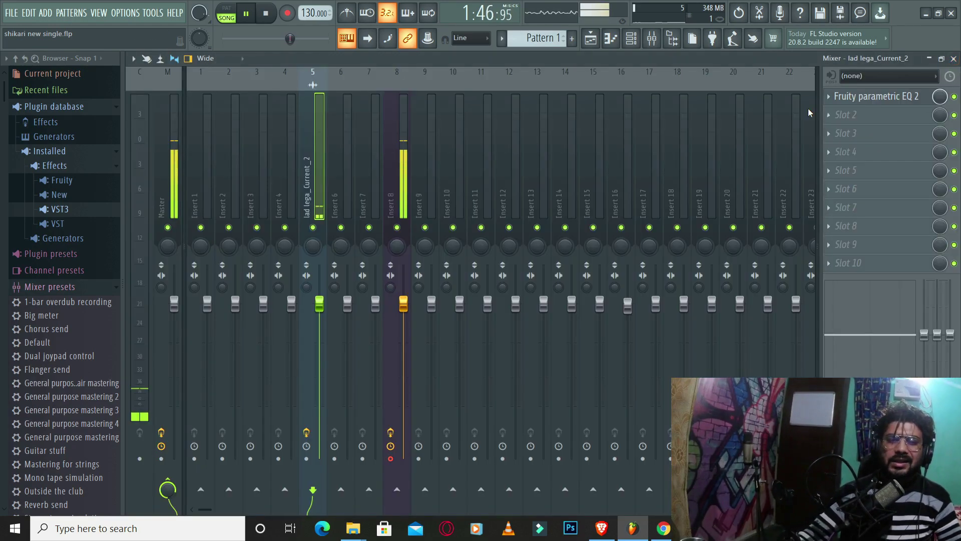
key(F5)
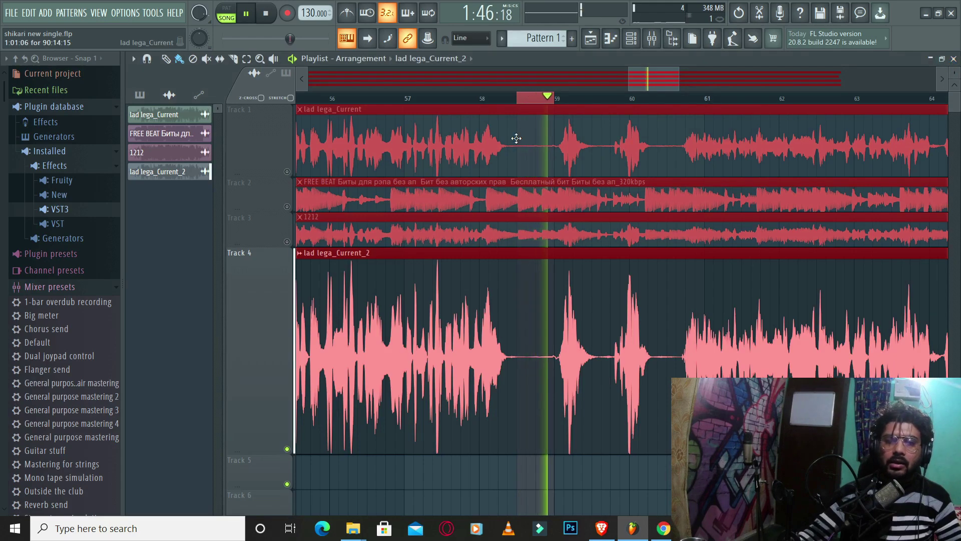
Loop the equalised vocal over bars 55 to about 61, listen around bars 58 to 60, and stop playback
scroll(522, 108, down, 4)
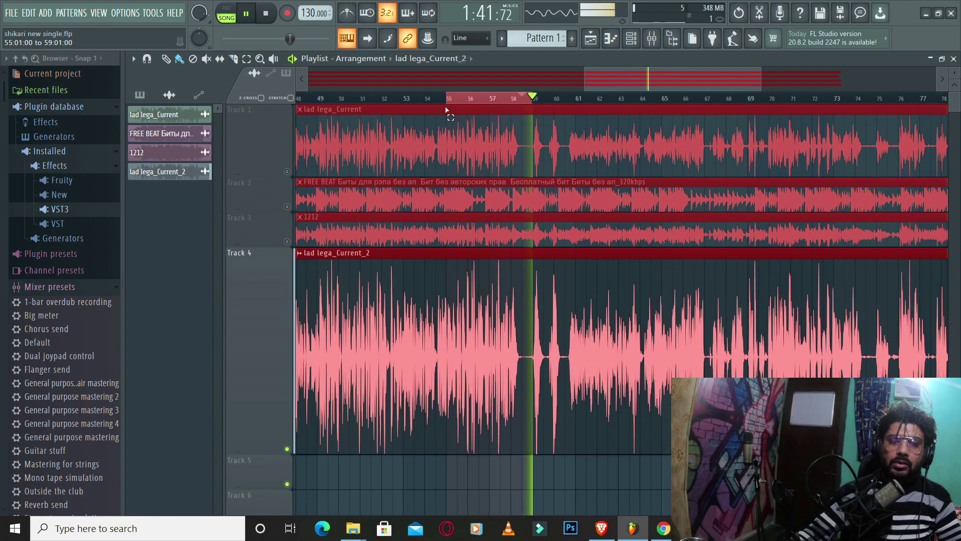
scroll(461, 102, up, 4)
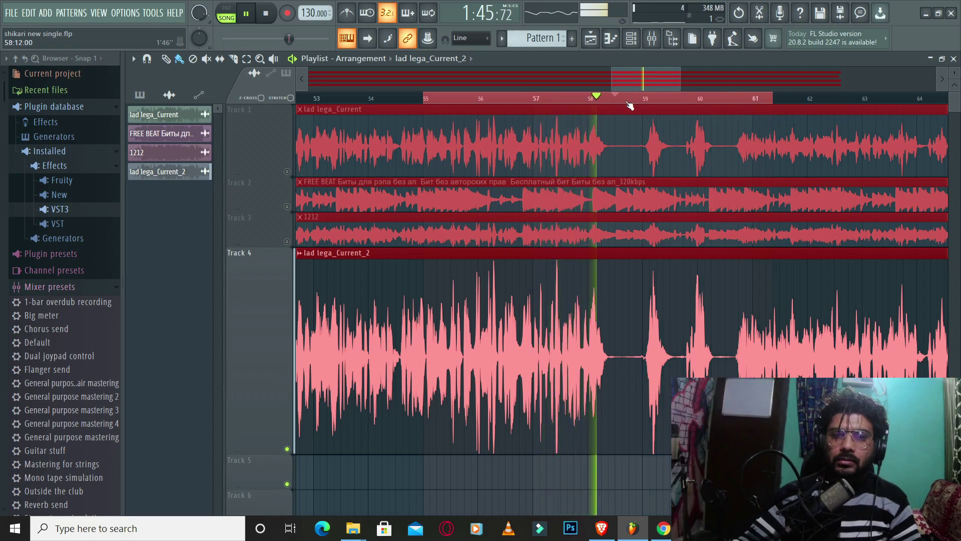
scroll(632, 105, up, 2)
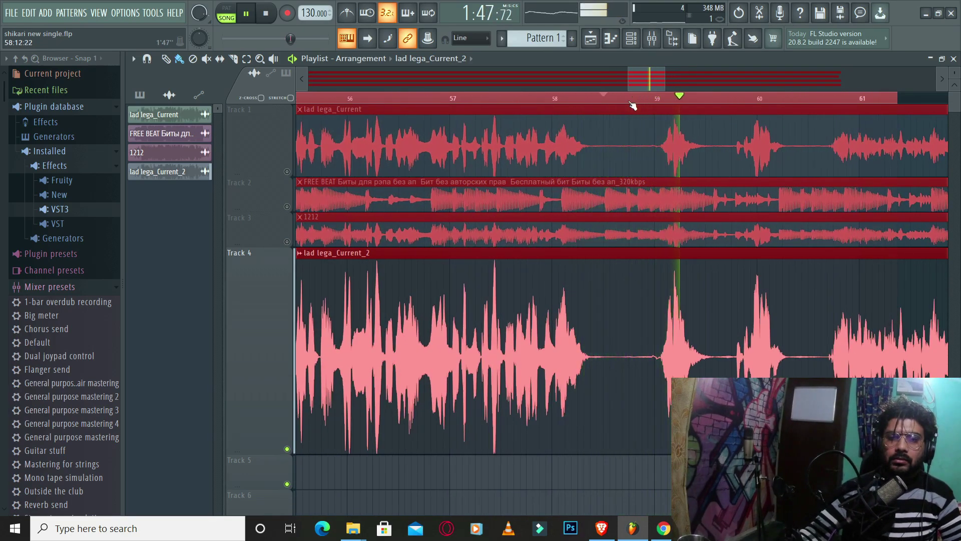
scroll(632, 105, down, 2)
scroll(745, 103, up, 2)
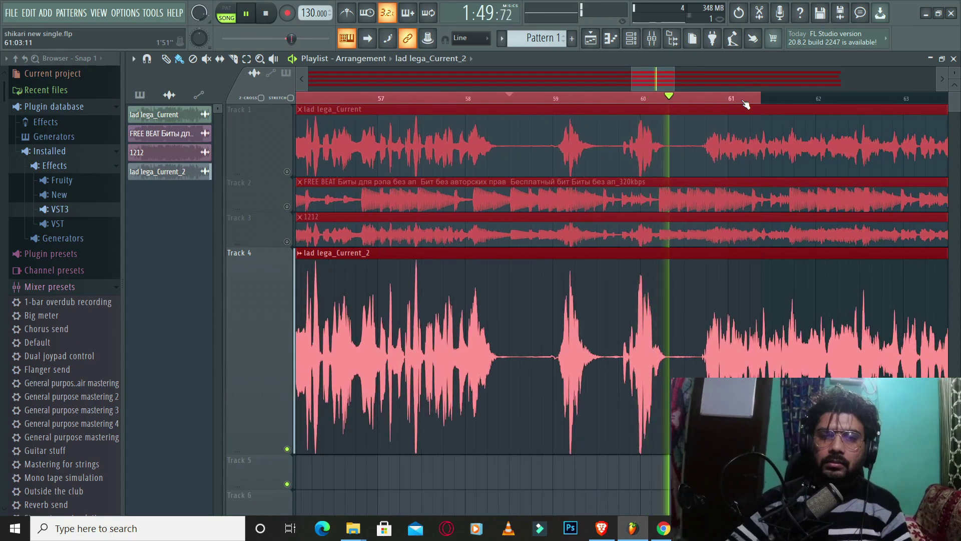
key(space)
scroll(509, 100, up, 2)
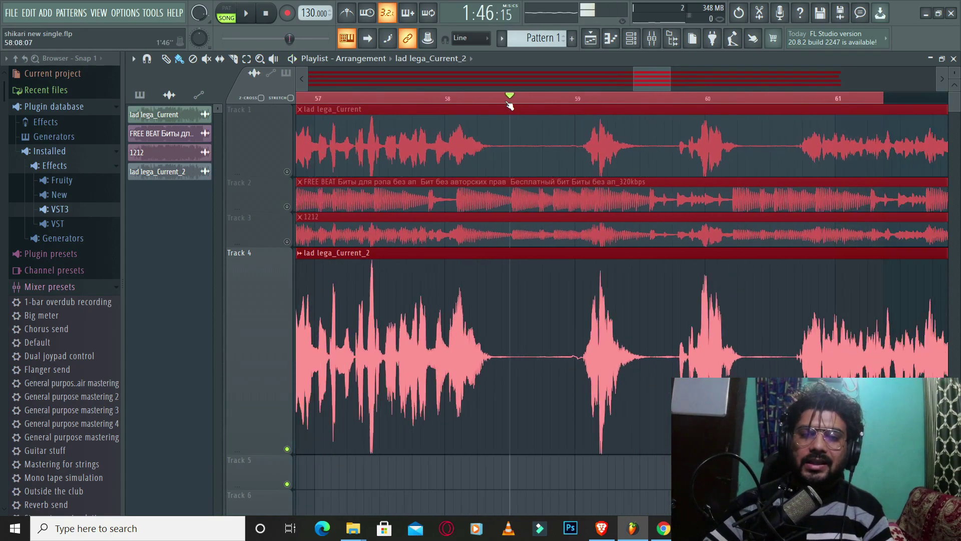
Load Fruity Limiter into the second effect slot of the lad lega_Current_2 mixer track
double_click(533, 346)
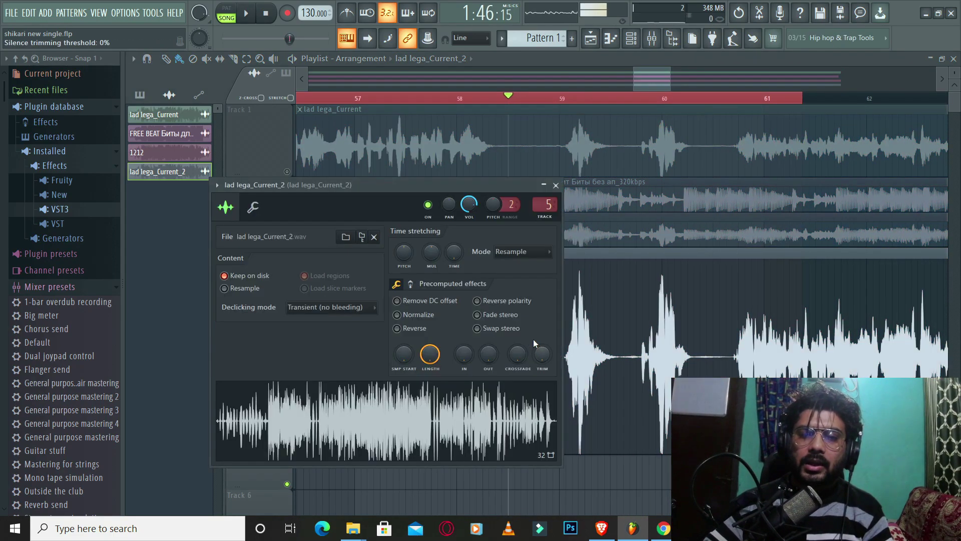
click(556, 185)
click(652, 40)
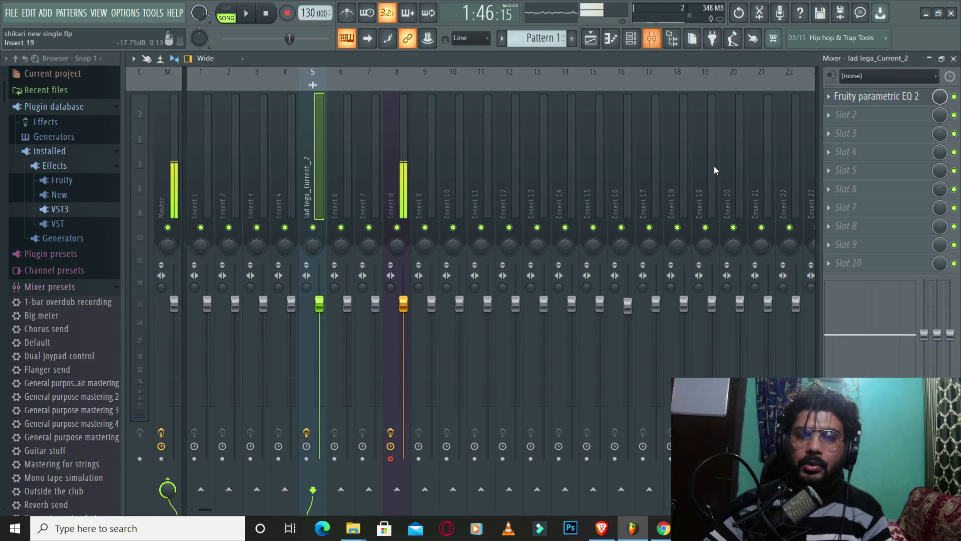
click(873, 114)
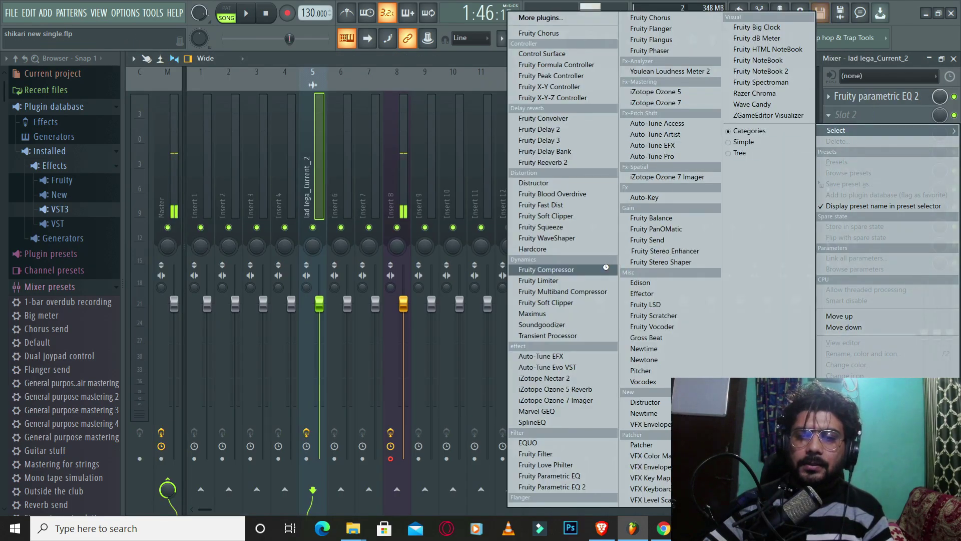
click(571, 283)
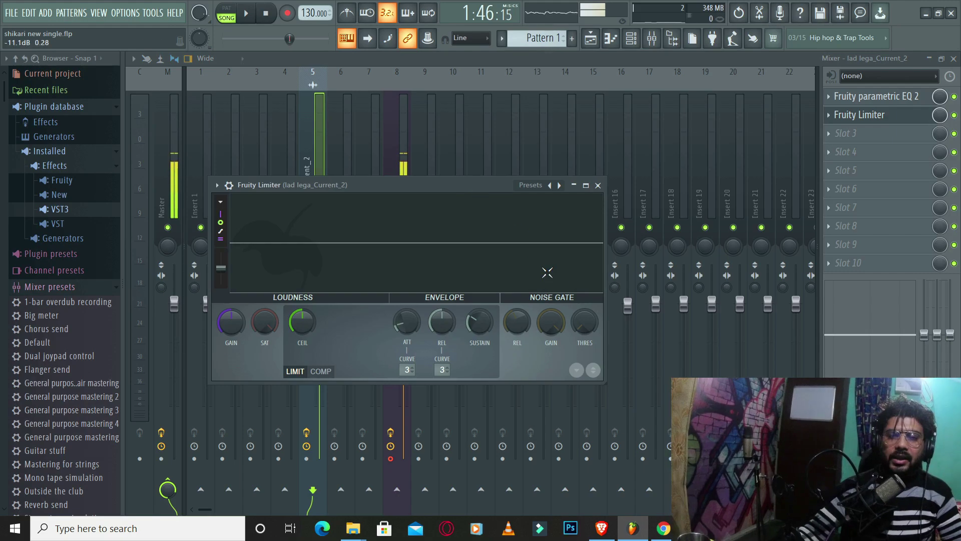
Make the Fruity Limiter window detached and bypass Fruity parametric EQ 2 on the vocal's mixer track
drag(492, 185, 617, 204)
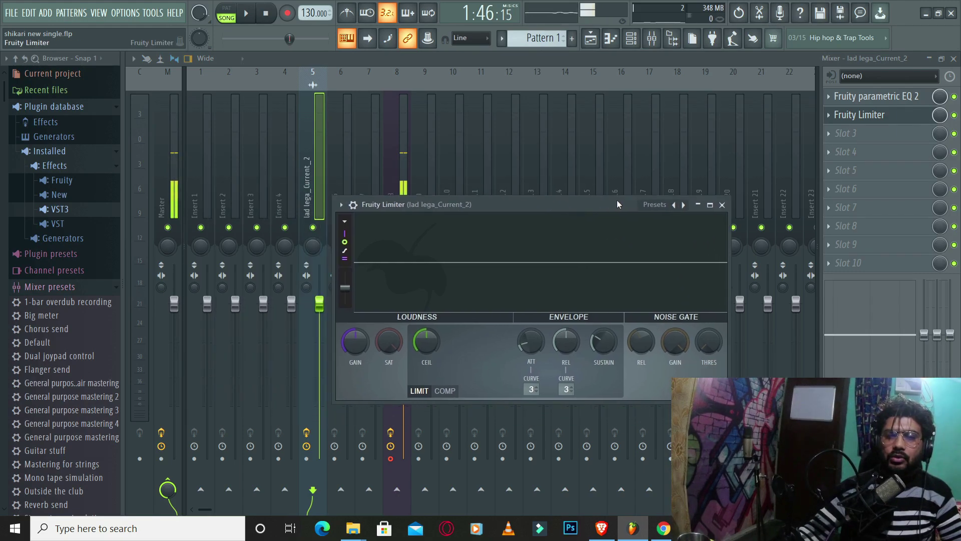
click(341, 204)
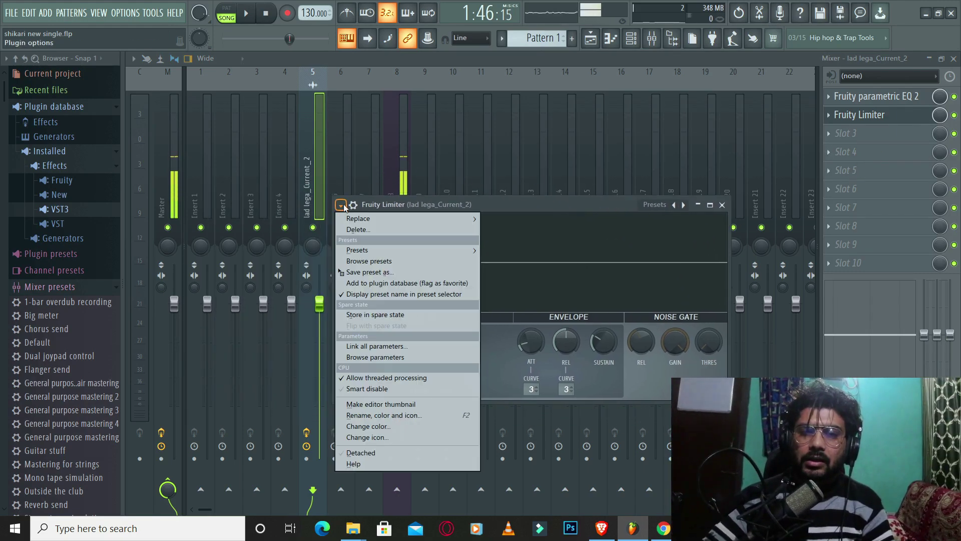
click(380, 453)
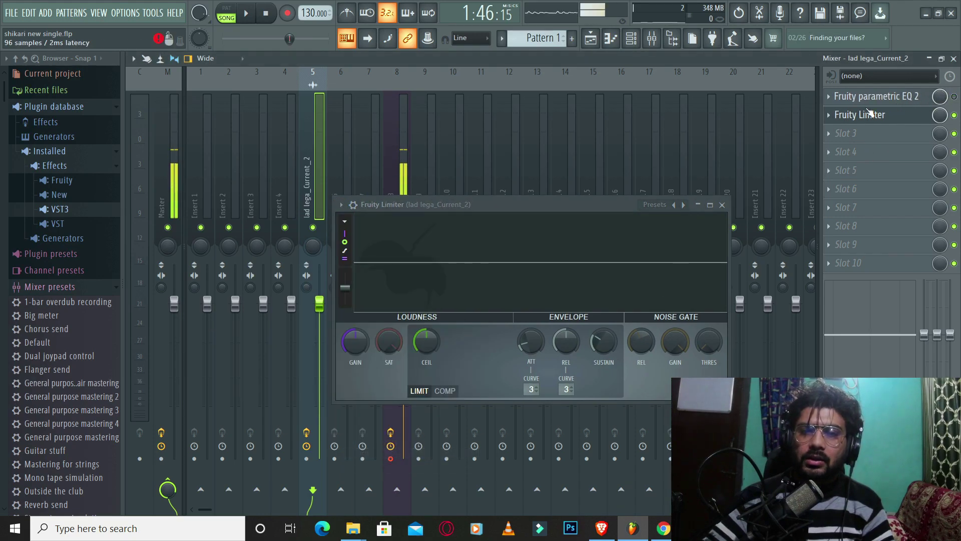
Close the mixer, select the timeline from about bar 58 to 60, and place the limiter window over the playlist
click(941, 58)
drag(490, 97, 490, 116)
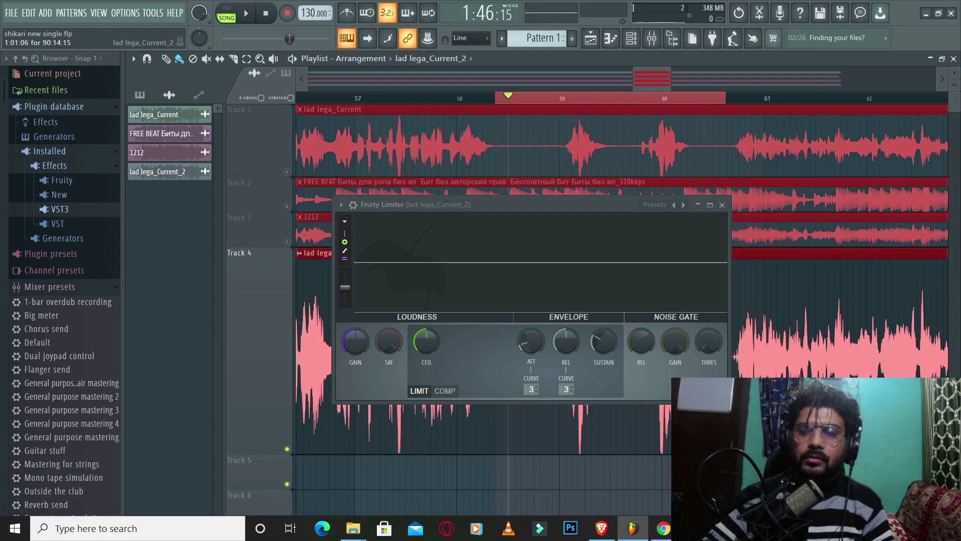
drag(569, 217, 580, 239)
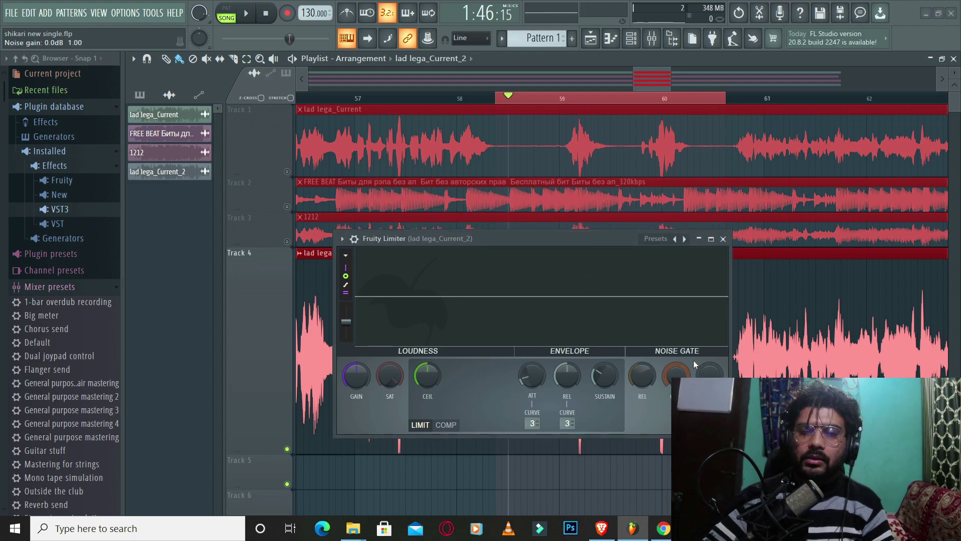
Set the limiter's noise gate gain to about -20.1 dB, raise its threshold and release, and audition the loop
key(space)
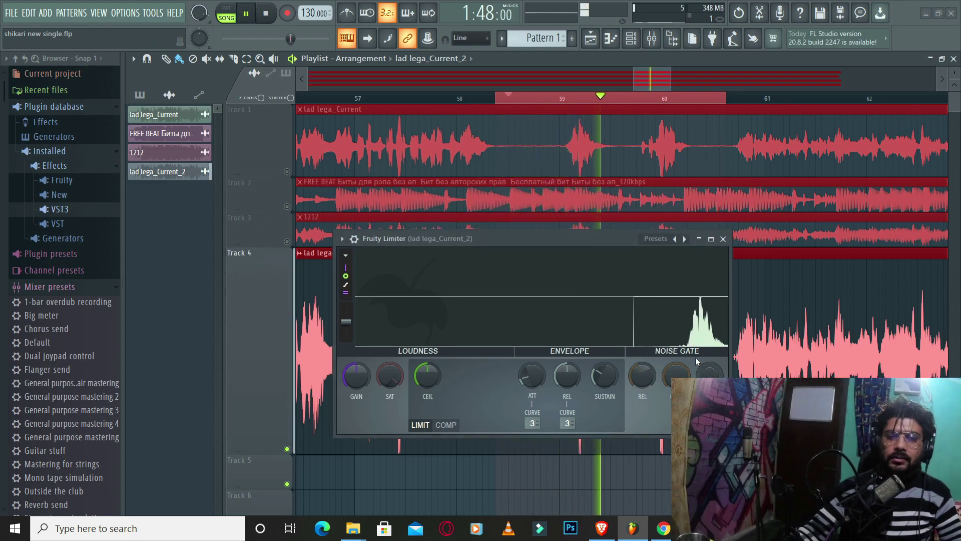
key(space)
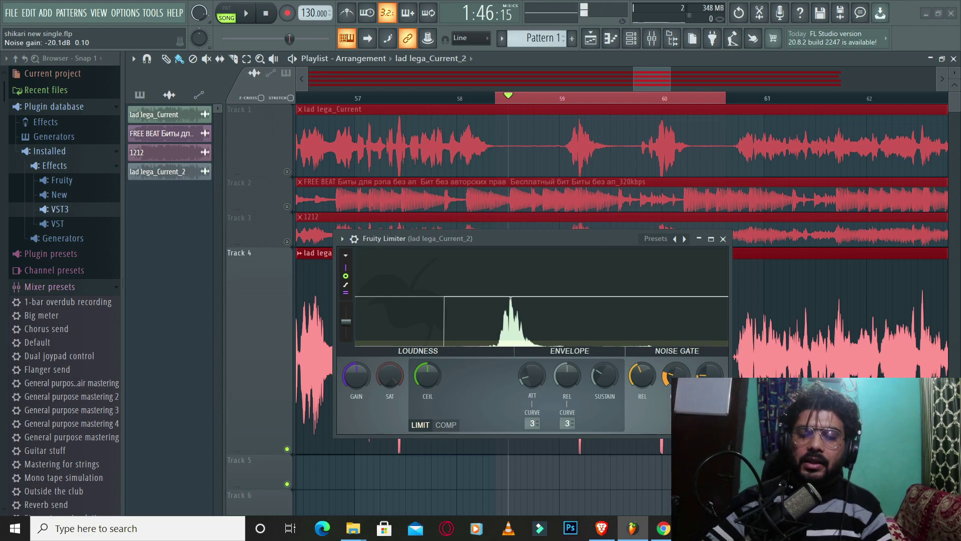
key(space)
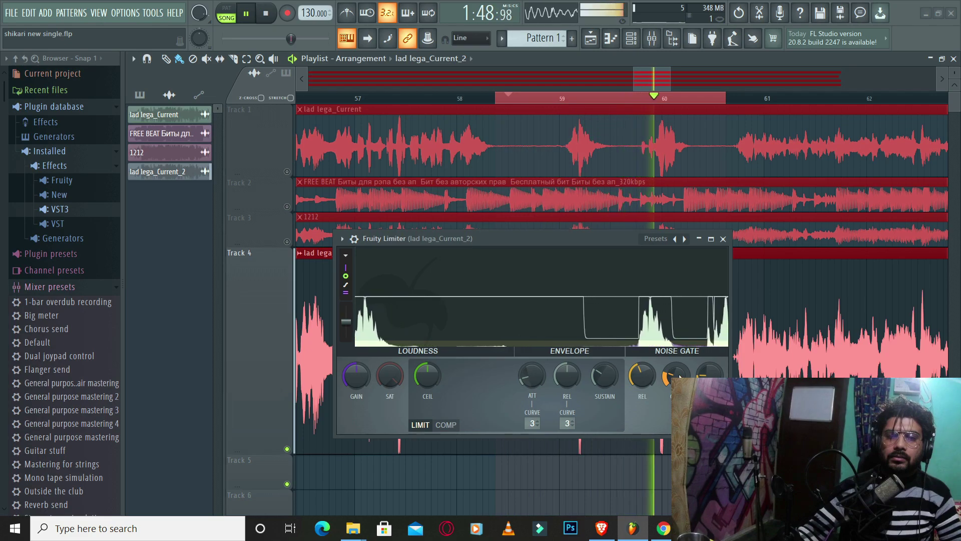
key(space)
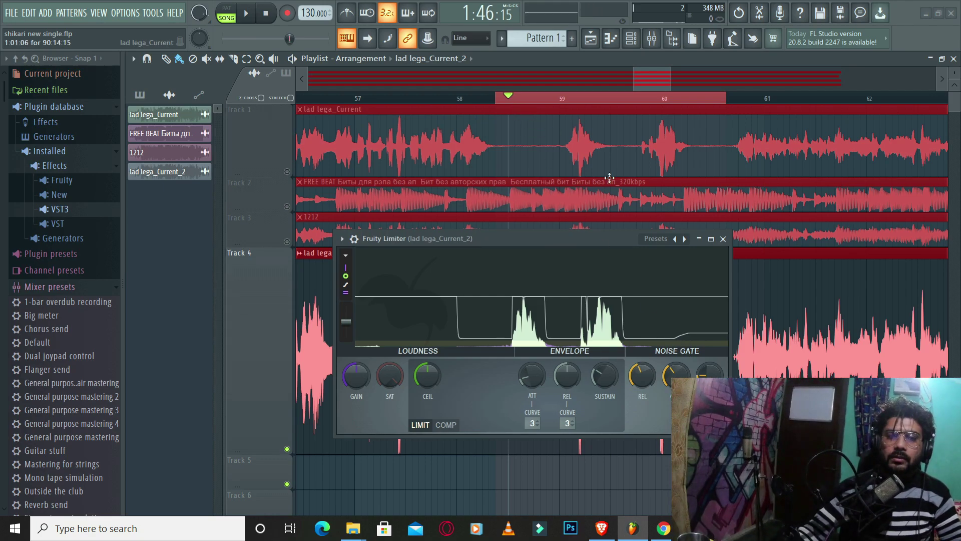
Try a noise gate gain of about -15.2 dB with the threshold at about -25.9 dB during looped playback
key(space)
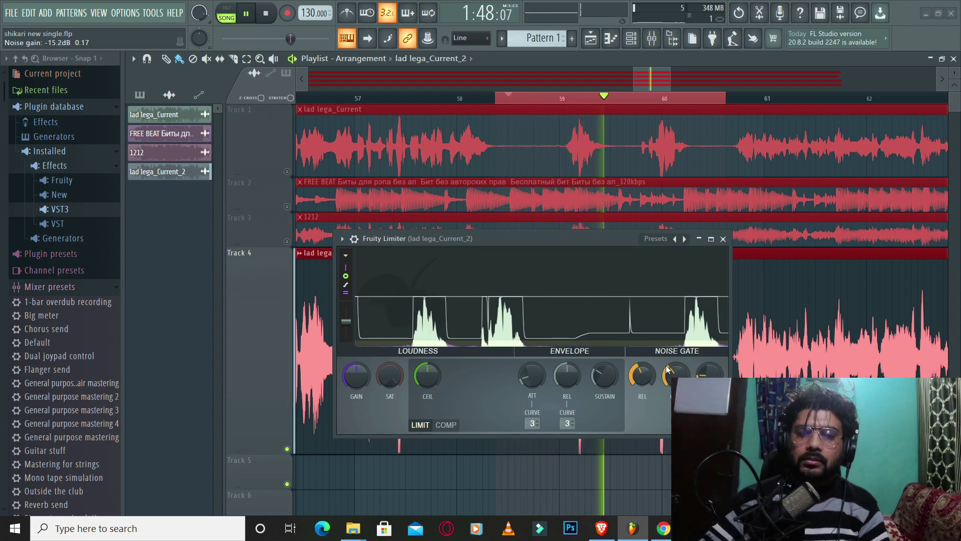
drag(667, 369, 710, 363)
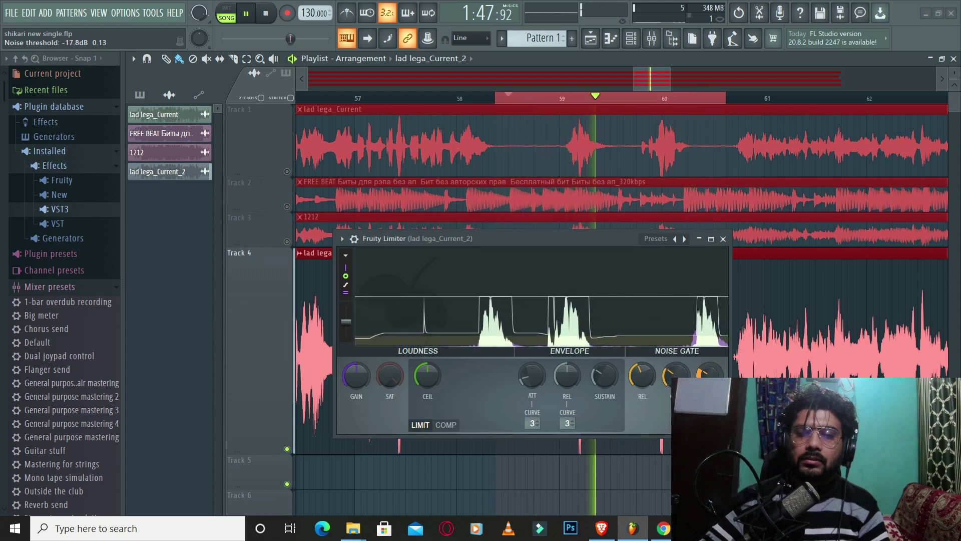
drag(710, 396, 710, 405)
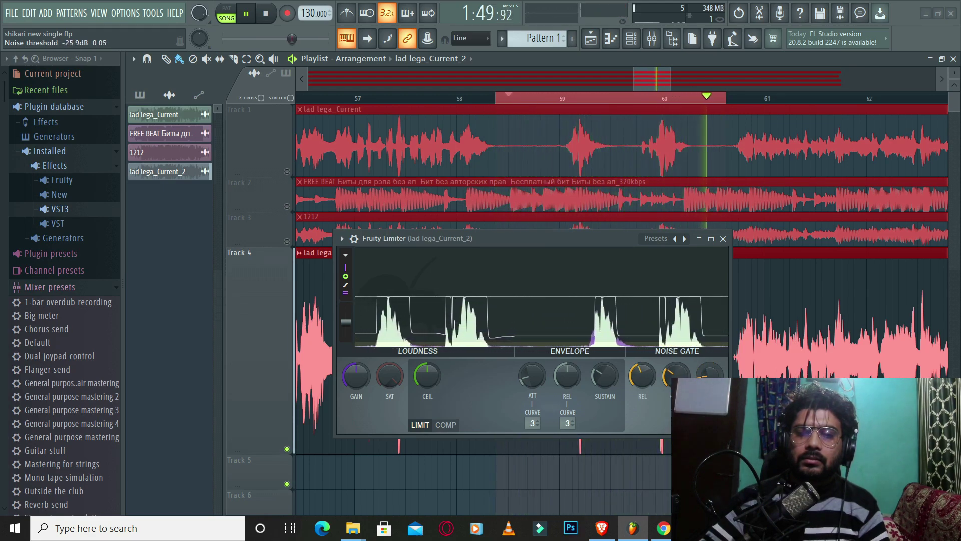
Adjust the noise gate release, then set its gain to about -20.3 dB and its threshold to about -26.7 dB
drag(640, 386, 676, 381)
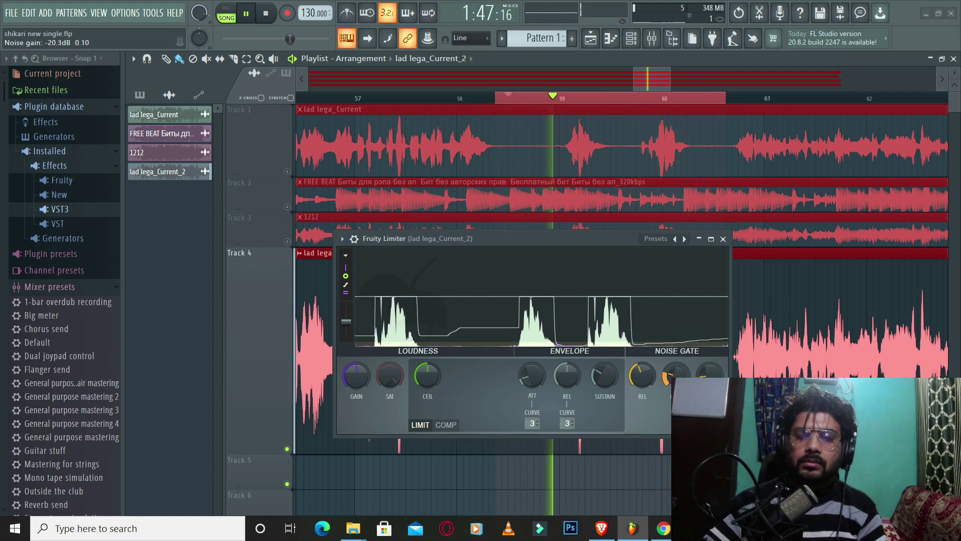
mouse_move(710, 374)
mouse_down()
mouse_move(710, 345)
mouse_move(710, 401)
mouse_up()
key(space)
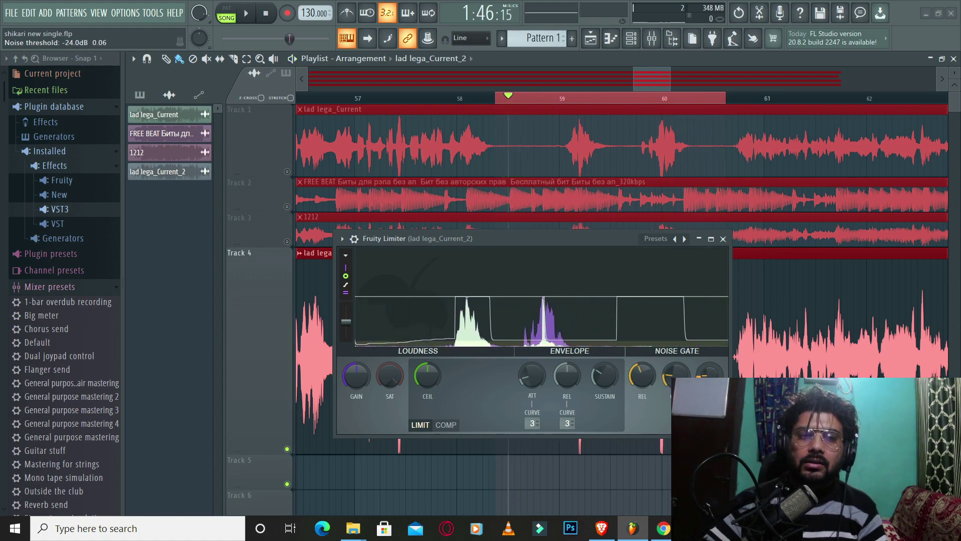
drag(710, 375, 710, 380)
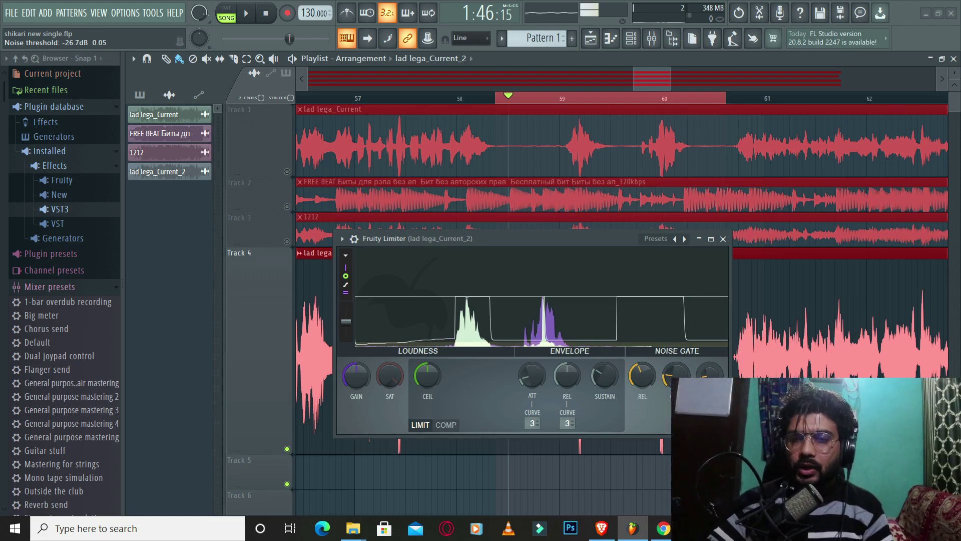
Play the loop to check the gated vocal, then close the Fruity Limiter window and stop playback
key(space)
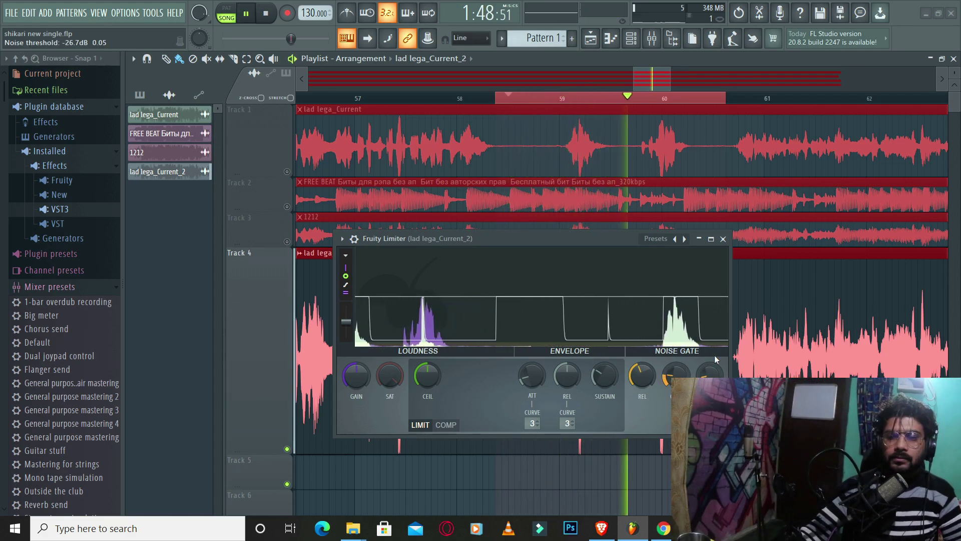
click(723, 239)
key(space)
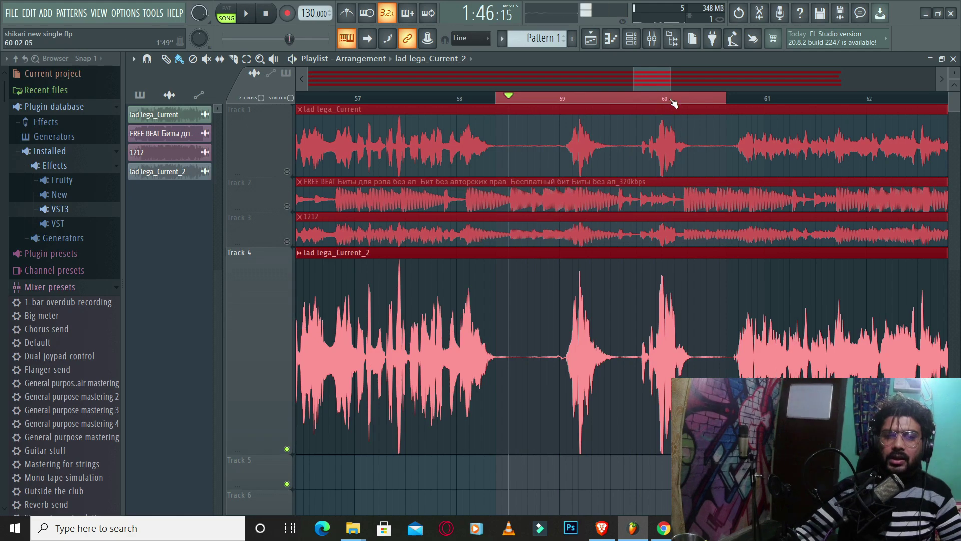
Select the timeline from about bar 54 to 60 and play the gated vocal by itself
scroll(646, 100, down, 3)
drag(596, 99, 396, 103)
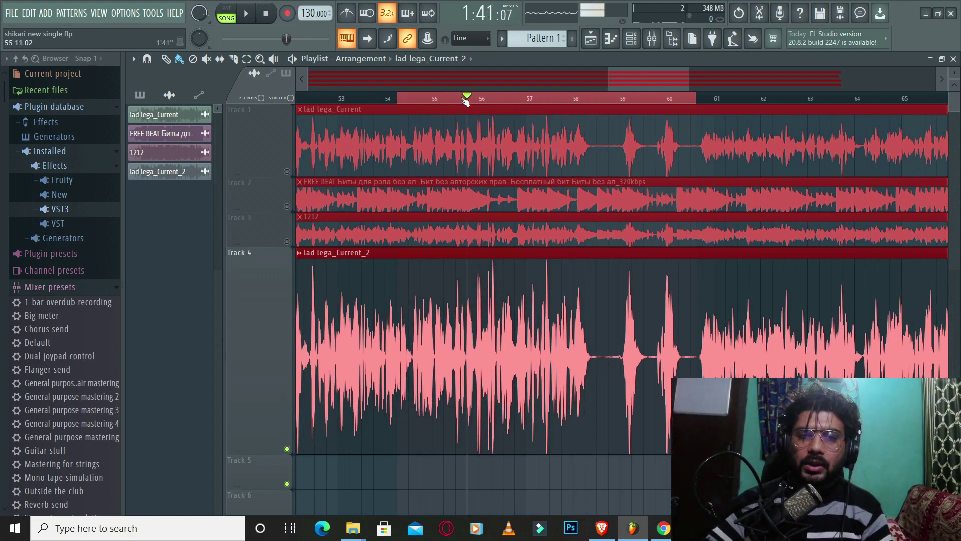
key(space)
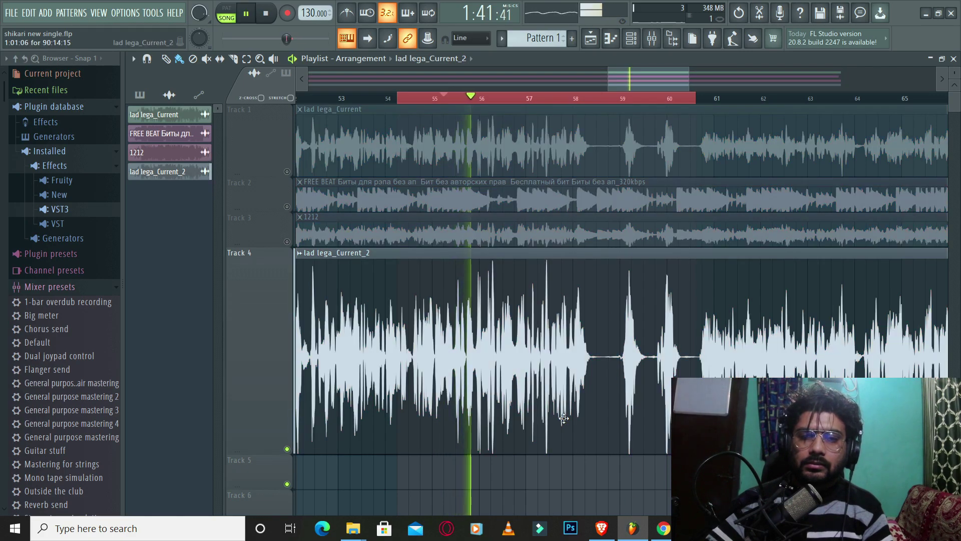
Unmute the beat on Track 2, play it with the vocal from about bar 54, and stop playback
click(288, 206)
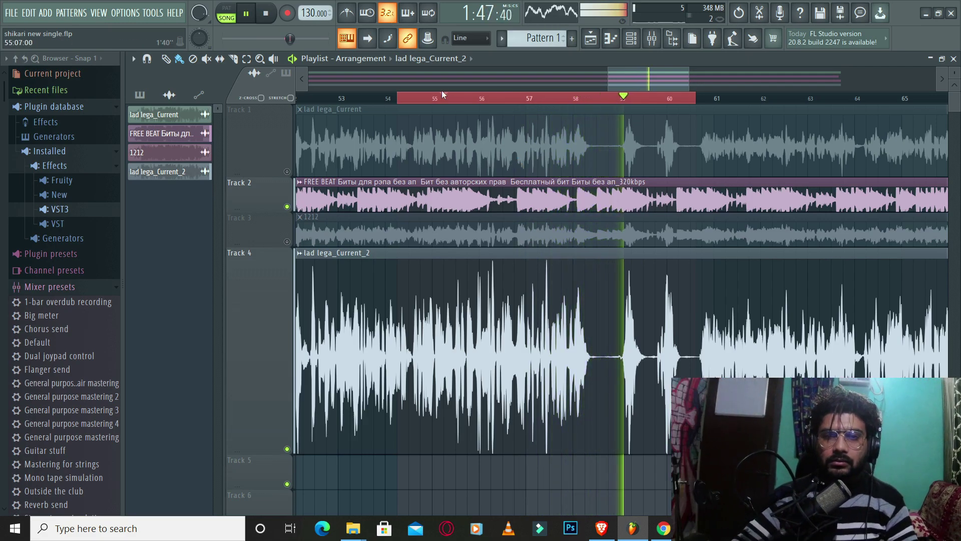
click(410, 99)
scroll(415, 100, down, 2)
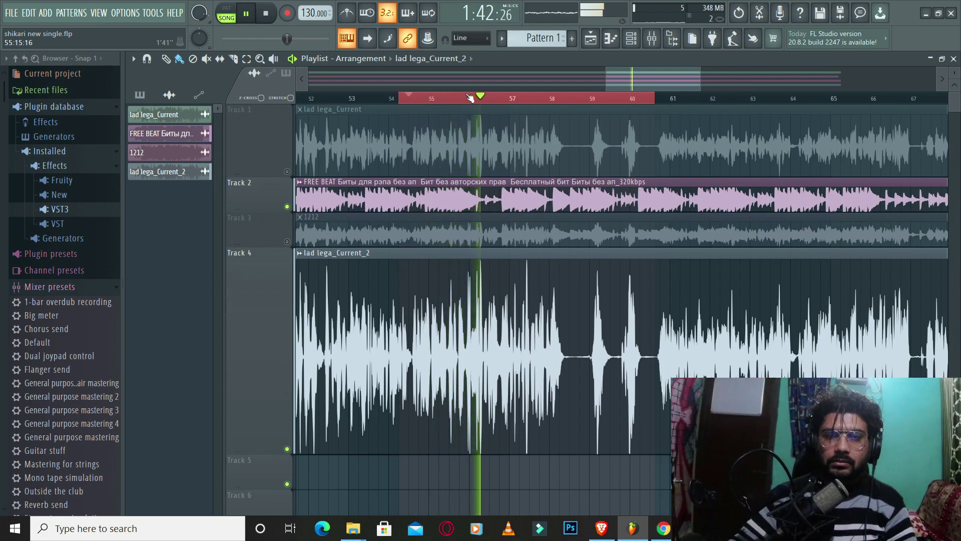
key(space)
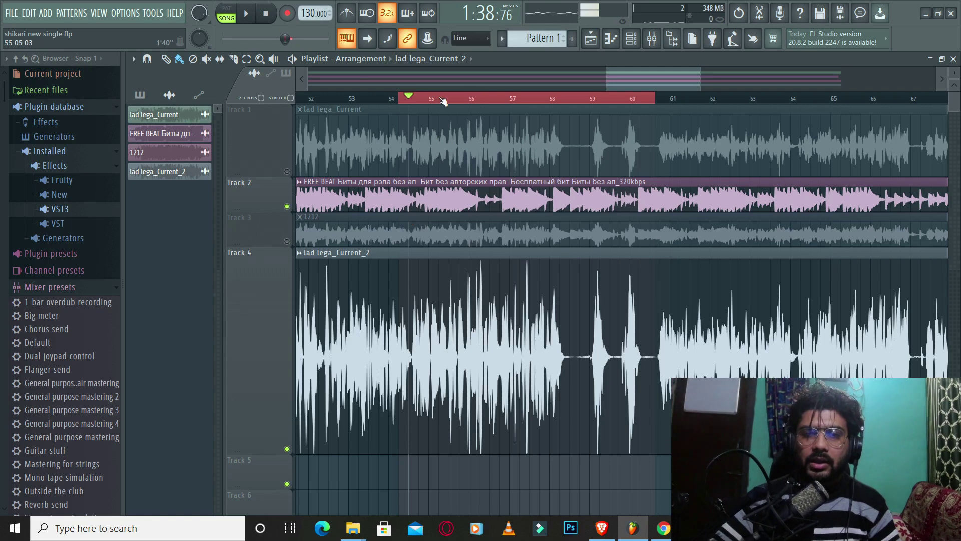
scroll(443, 100, down, 3)
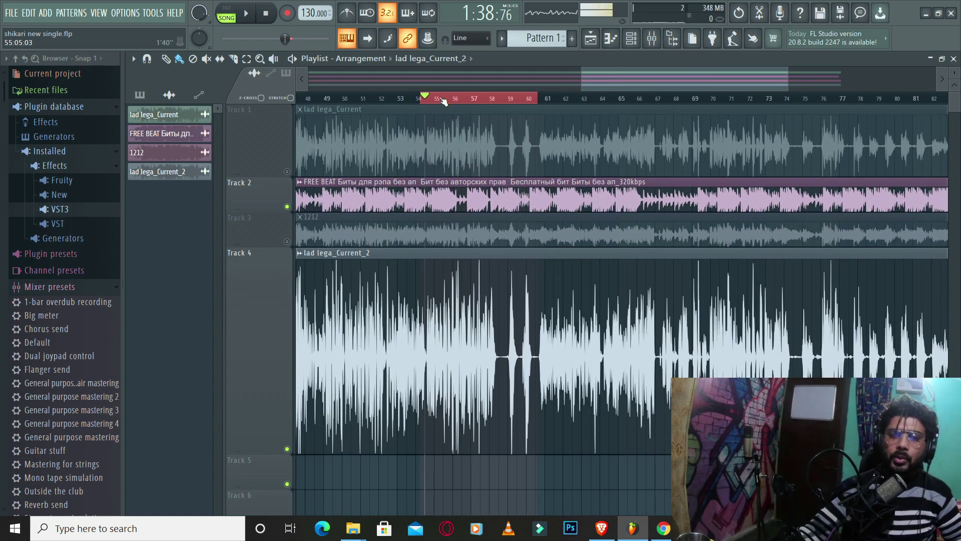